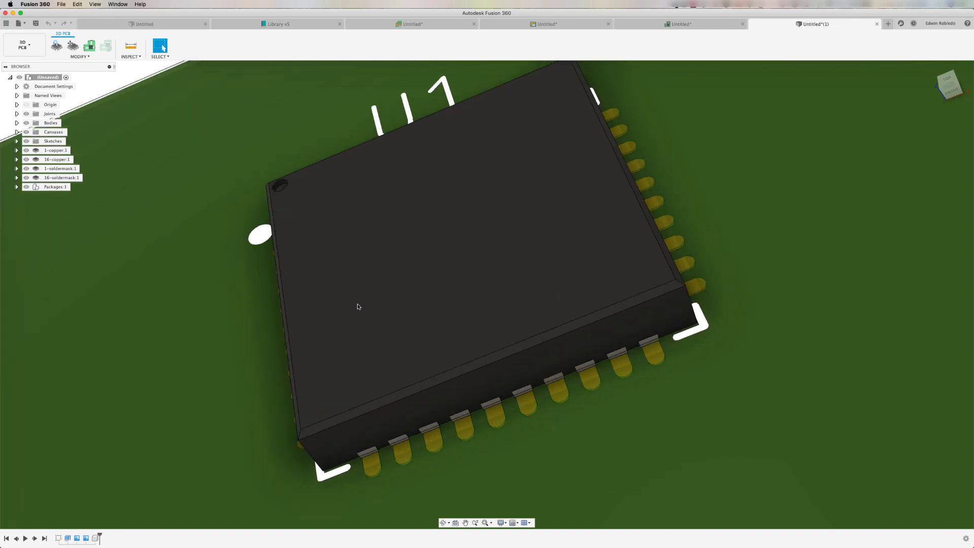
Review the finished DAC770A 3D board, board layout, schematic and Library v5 device documents.
{"action": "middle_click_drag", "start_coordinate": [357, 306], "coordinate": [379, 298], "text": "shift"}
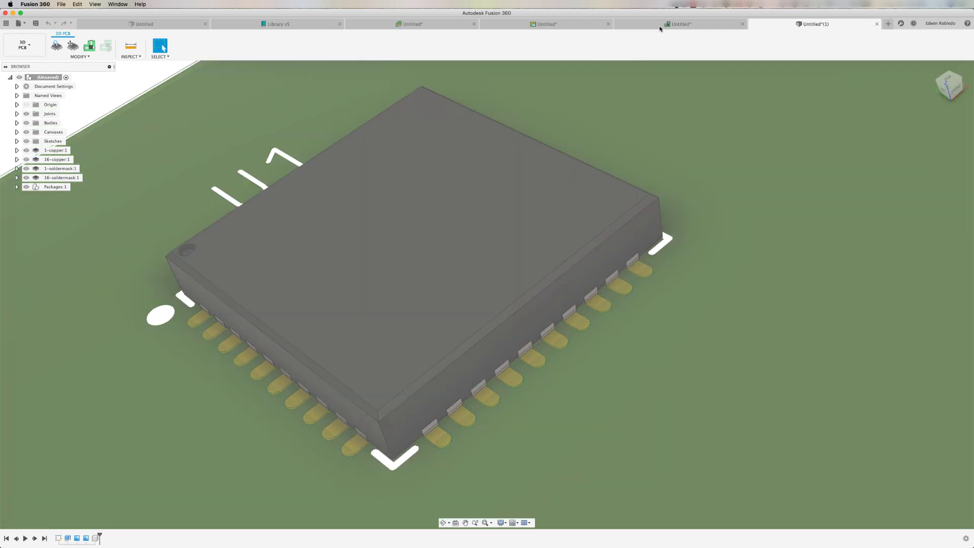
{"action": "left_click", "coordinate": [660, 24]}
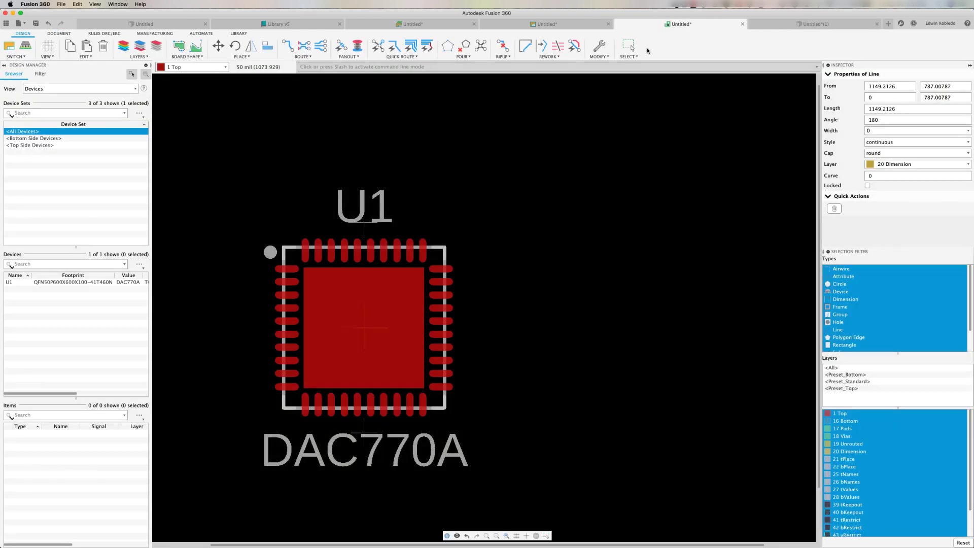
{"action": "scroll", "coordinate": [395, 280], "scroll_direction": "up", "scroll_amount": 6}
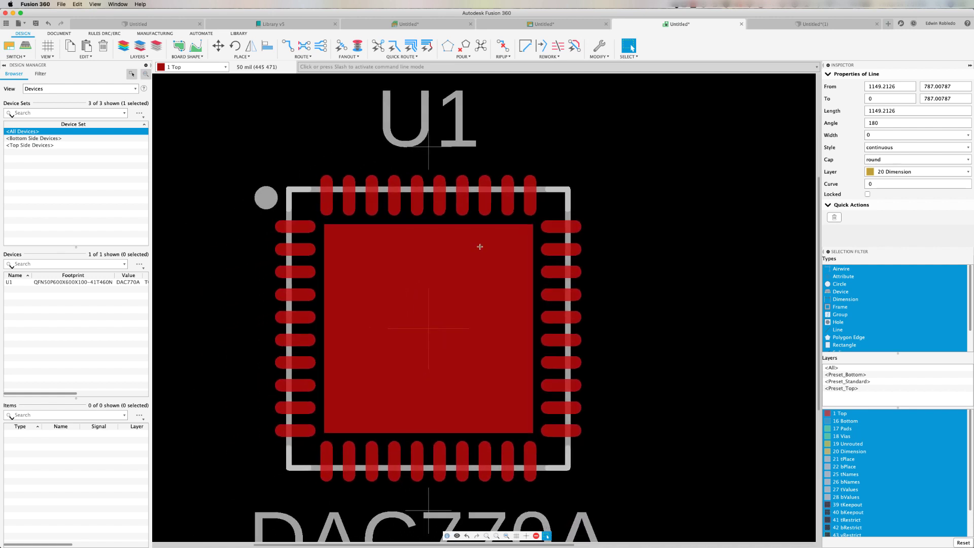
{"action": "left_click", "coordinate": [539, 27]}
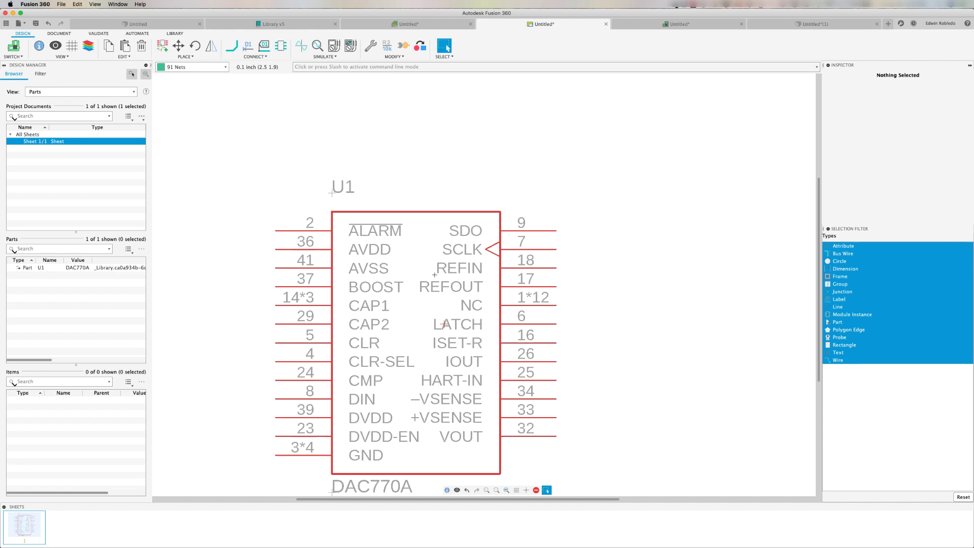
{"action": "left_click", "coordinate": [279, 26]}
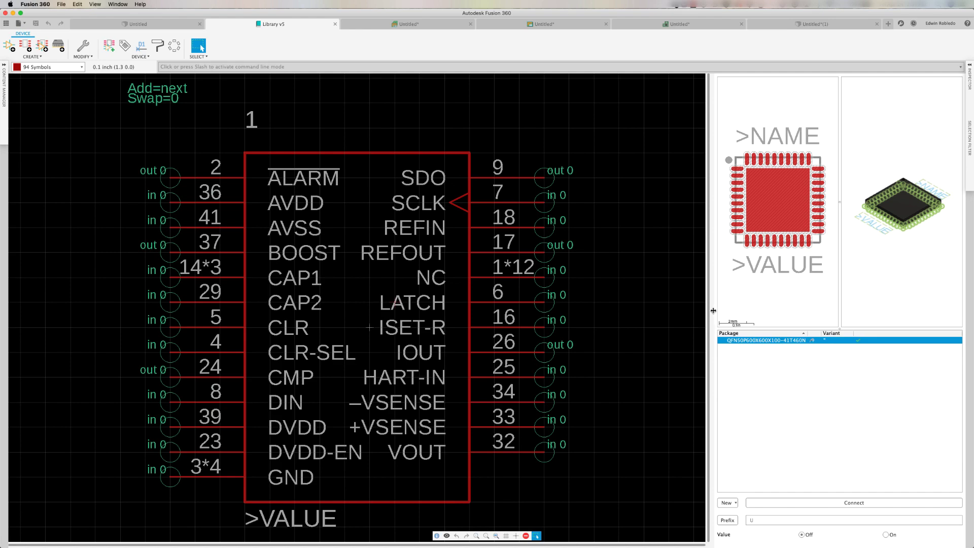
{"action": "left_click_drag", "start_coordinate": [713, 314], "coordinate": [615, 321]}
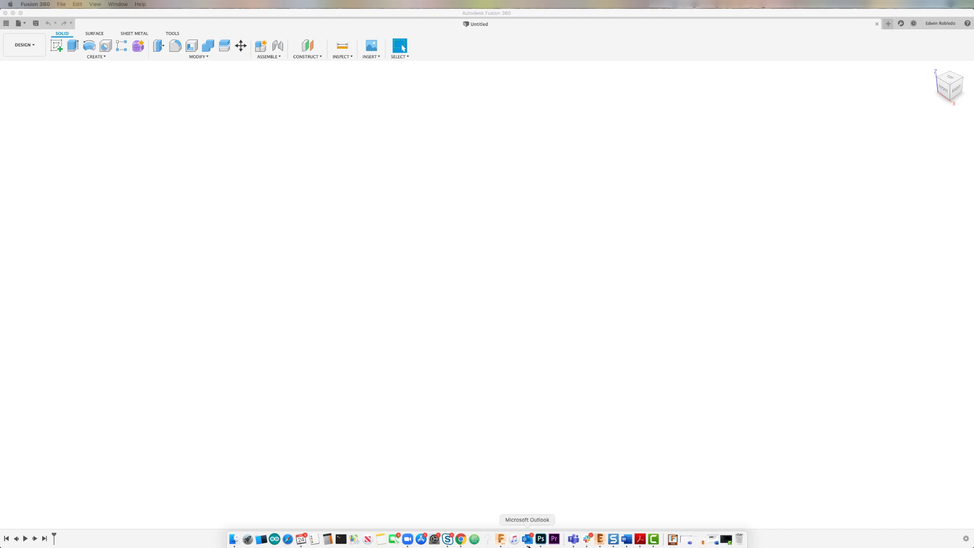
Bring the dac7760.pdf datasheet forward and jump to page 3.
{"action": "left_click", "coordinate": [640, 539]}
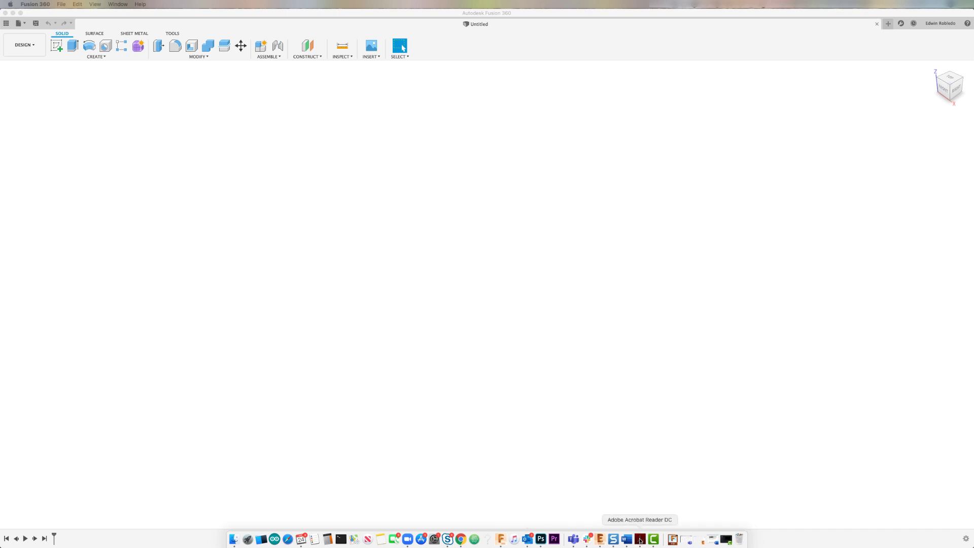
{"action": "scroll", "coordinate": [489, 314], "scroll_direction": "down", "scroll_amount": 2}
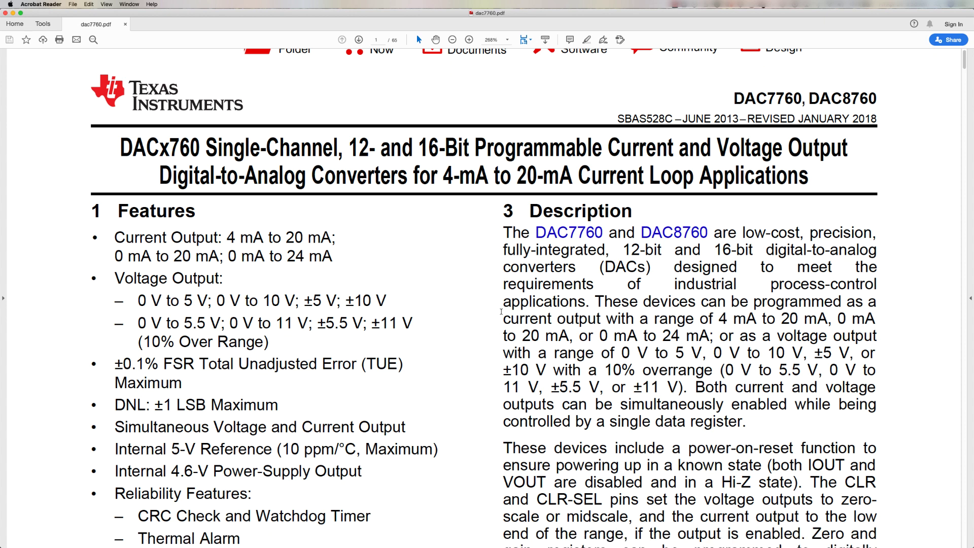
{"action": "mouse_move", "coordinate": [160, 183]}
{"action": "left_mouse_down"}
{"action": "mouse_move", "coordinate": [808, 185]}
{"action": "mouse_move", "coordinate": [772, 188]}
{"action": "left_mouse_up"}
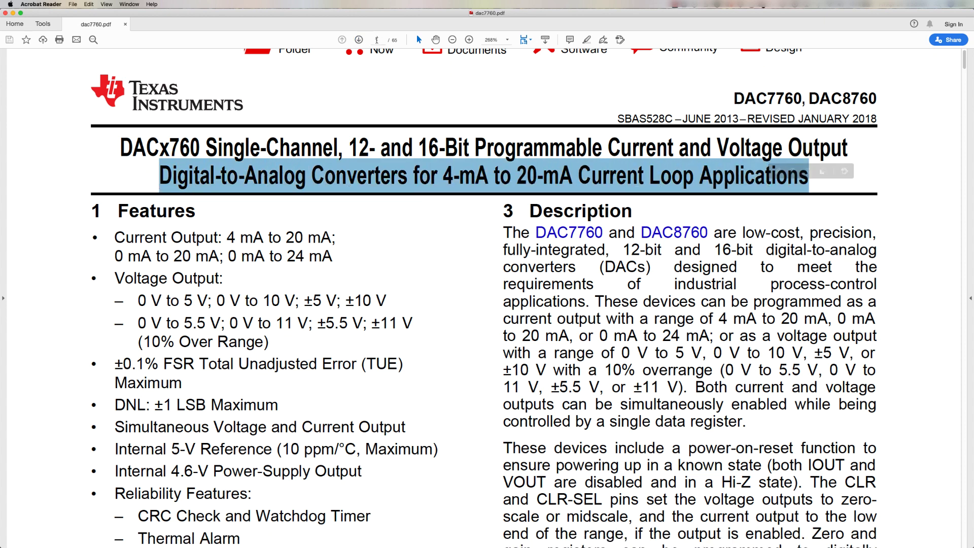
{"action": "left_click", "coordinate": [376, 39]}
{"action": "type", "text": "3"}
{"action": "key", "text": "Return"}
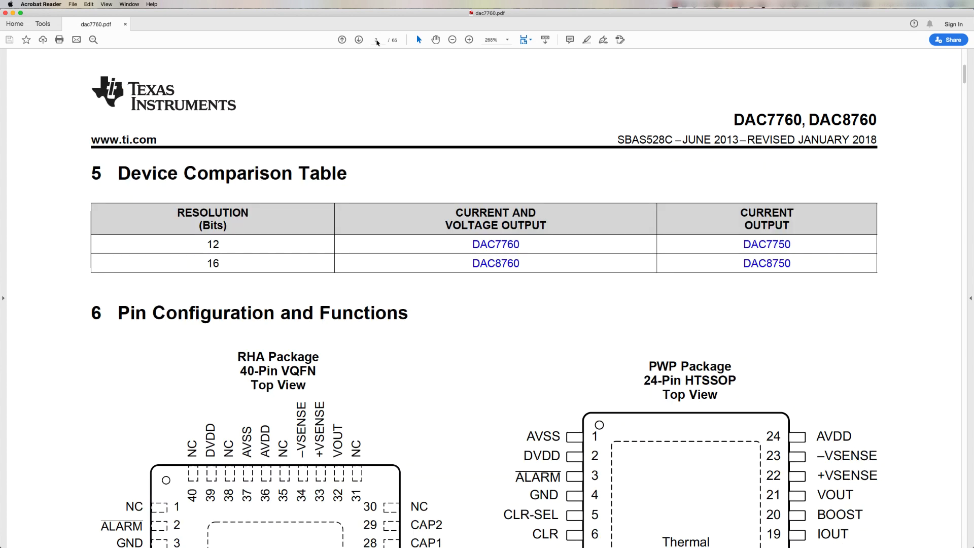
Scroll down to the pin diagrams, then enter page 63 in the page box.
{"action": "scroll", "coordinate": [440, 238], "scroll_direction": "down", "scroll_amount": 5}
{"action": "scroll", "coordinate": [439, 238], "scroll_direction": "down", "scroll_amount": 3}
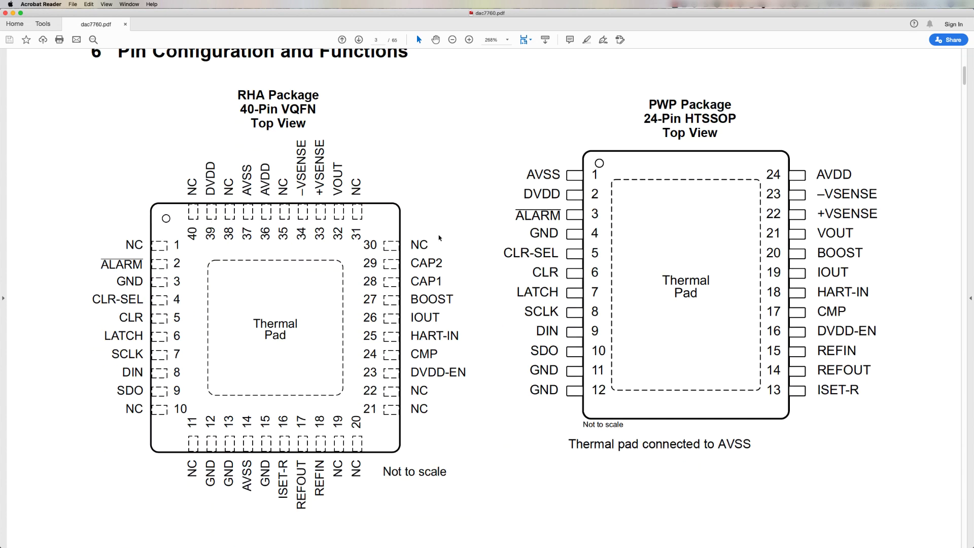
{"action": "scroll", "coordinate": [440, 237], "scroll_direction": "down", "scroll_amount": 1}
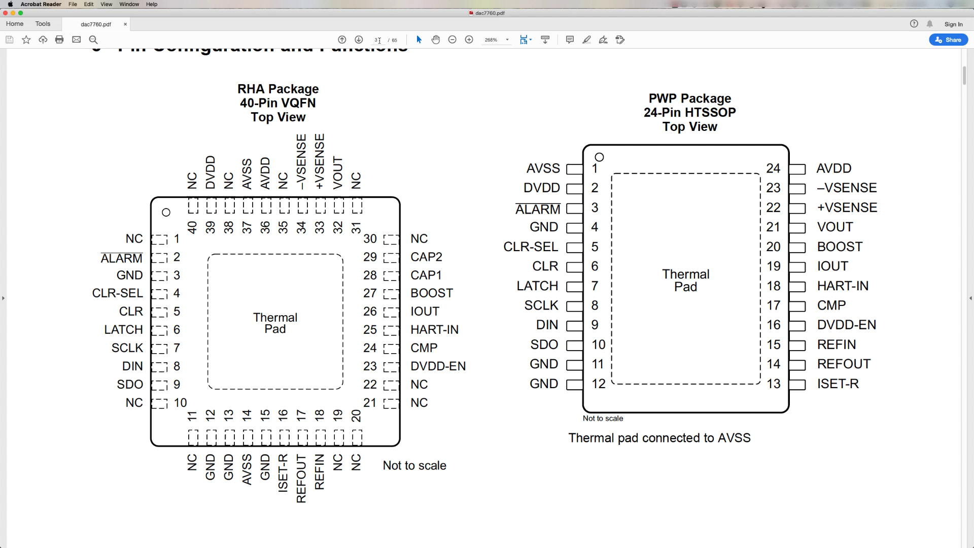
{"action": "left_click", "coordinate": [377, 39]}
{"action": "type", "text": "63"}
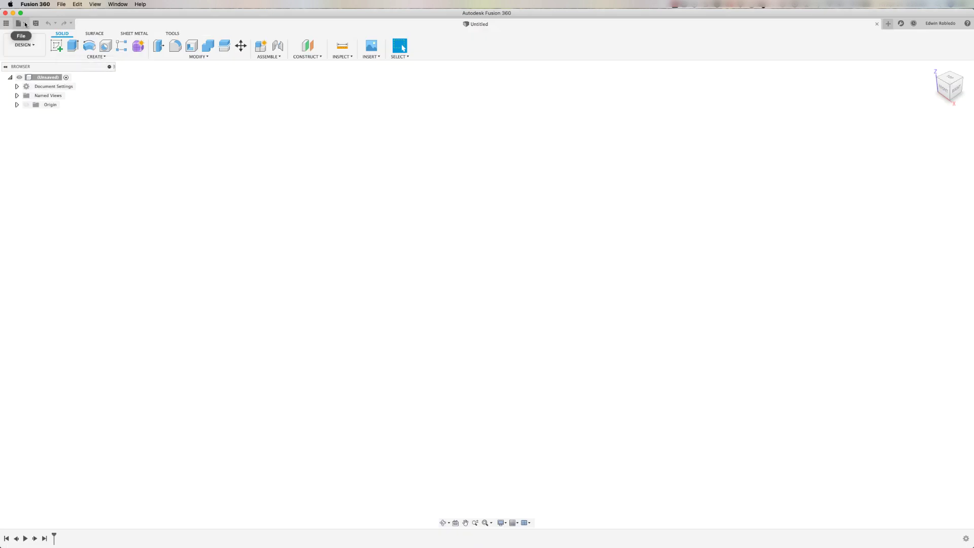
Create a new electronics library and narrow the Fusion window so the datasheet shows alongside.
{"action": "left_click", "coordinate": [26, 24]}
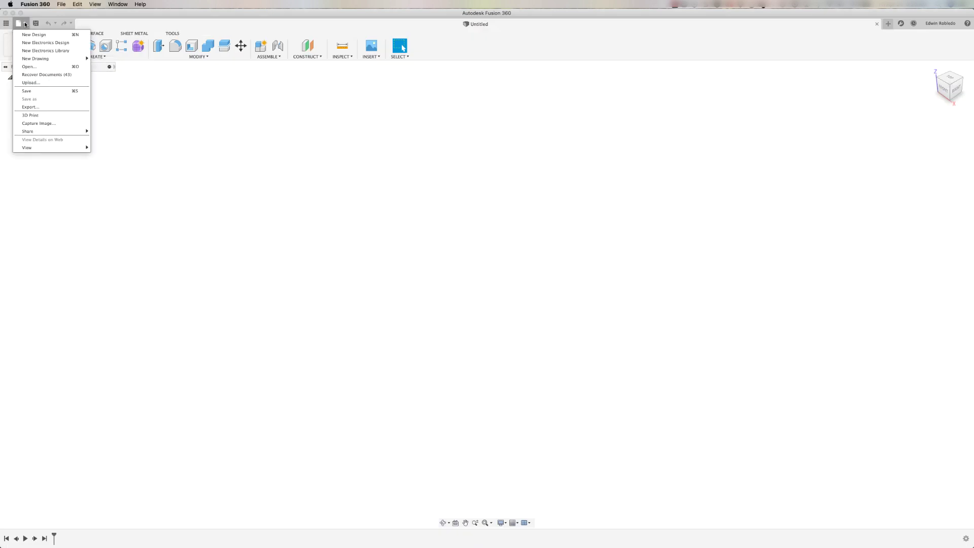
{"action": "left_click", "coordinate": [34, 49]}
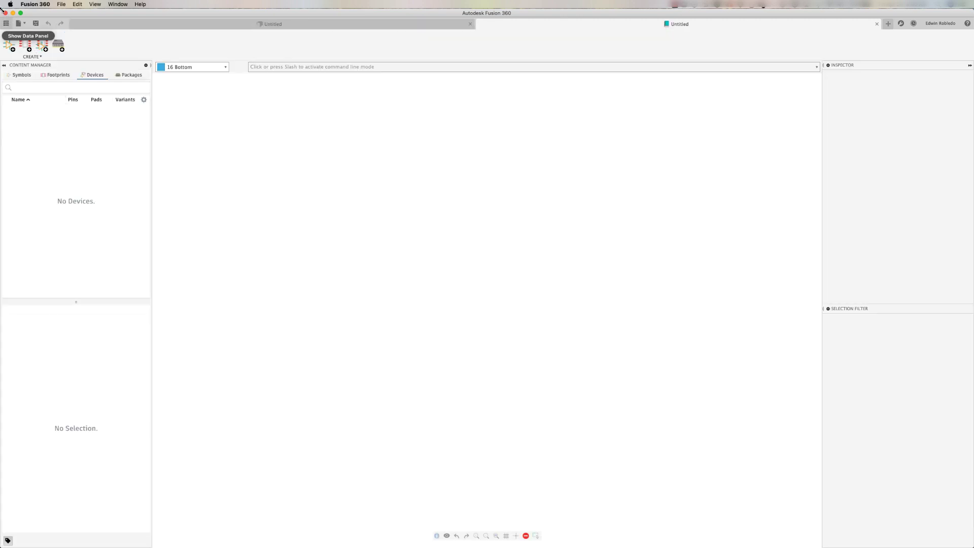
{"action": "left_click_drag", "start_coordinate": [1, 37], "coordinate": [295, 37]}
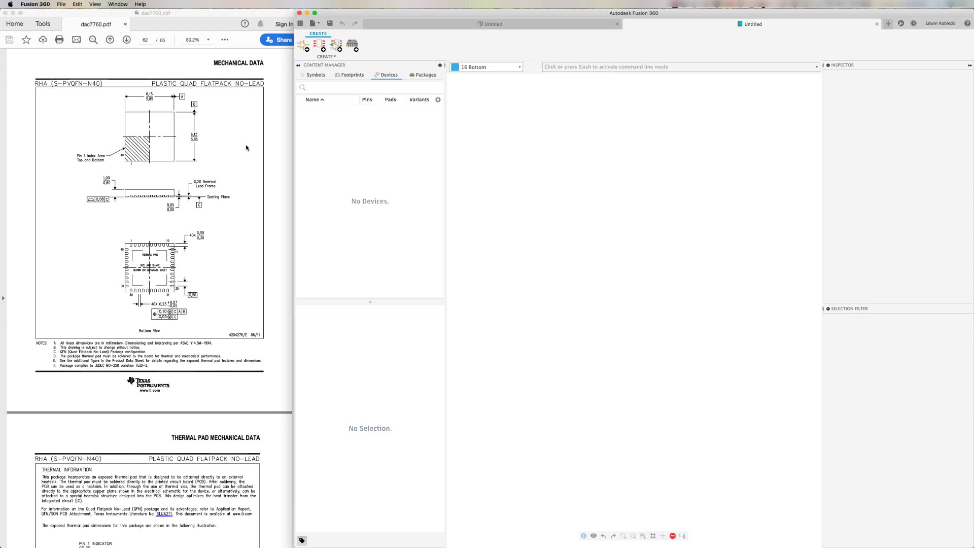
Start a new library package and choose QFN in the 3D Package Generator.
{"action": "left_click", "coordinate": [353, 46]}
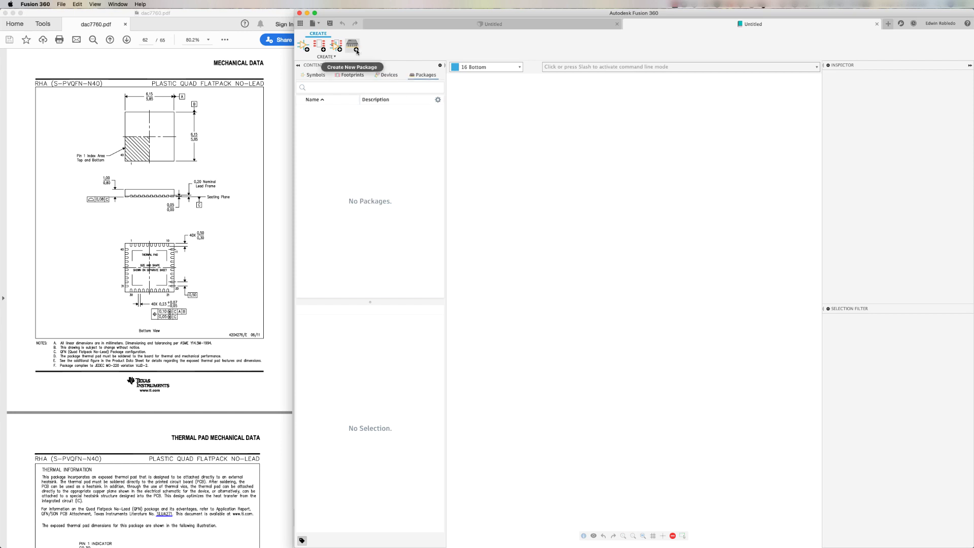
{"action": "left_click", "coordinate": [357, 51]}
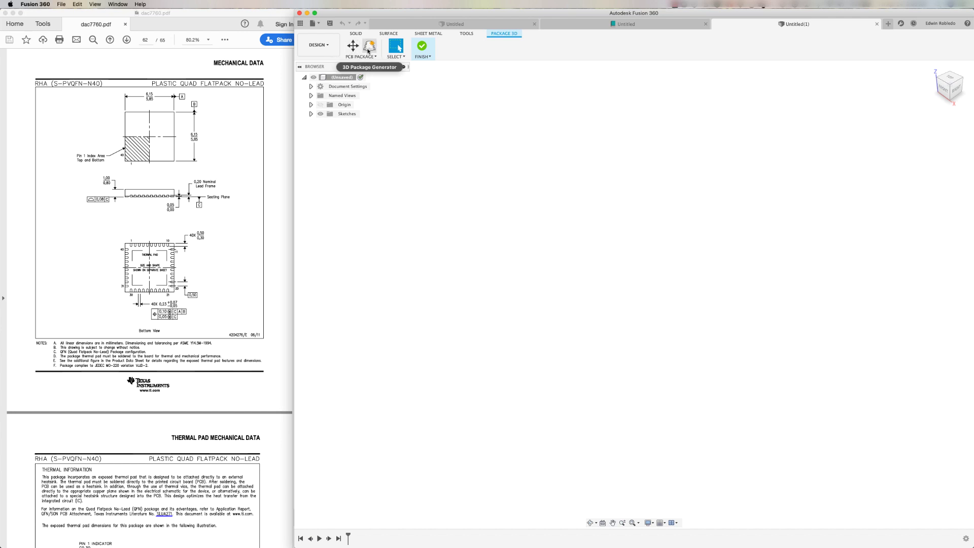
{"action": "left_click", "coordinate": [369, 50]}
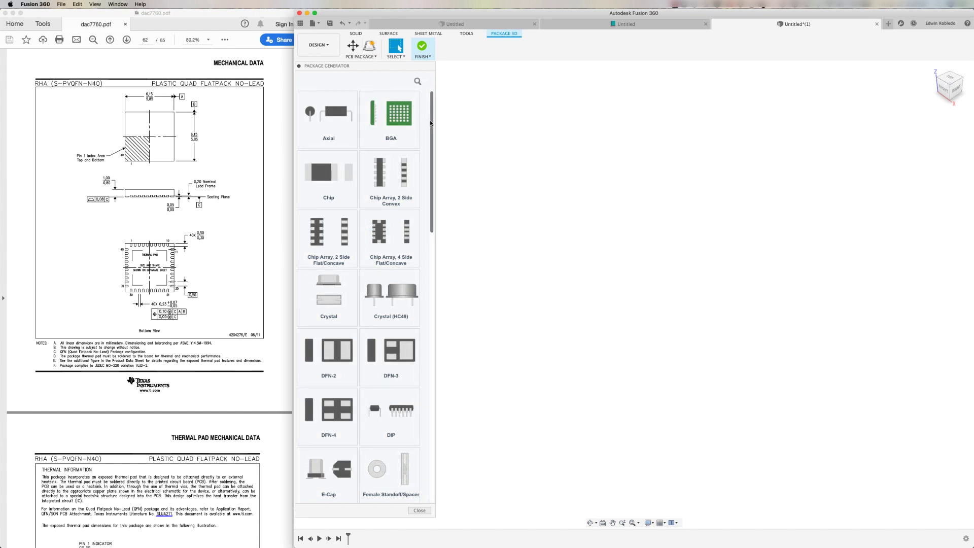
{"action": "left_click_drag", "start_coordinate": [431, 121], "coordinate": [415, 402]}
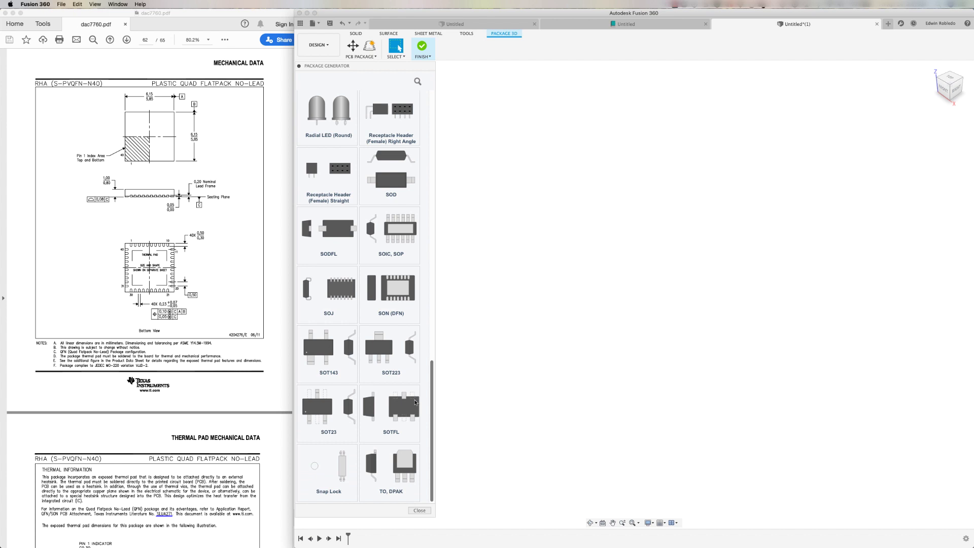
{"action": "scroll", "coordinate": [414, 380], "scroll_direction": "up", "scroll_amount": 10}
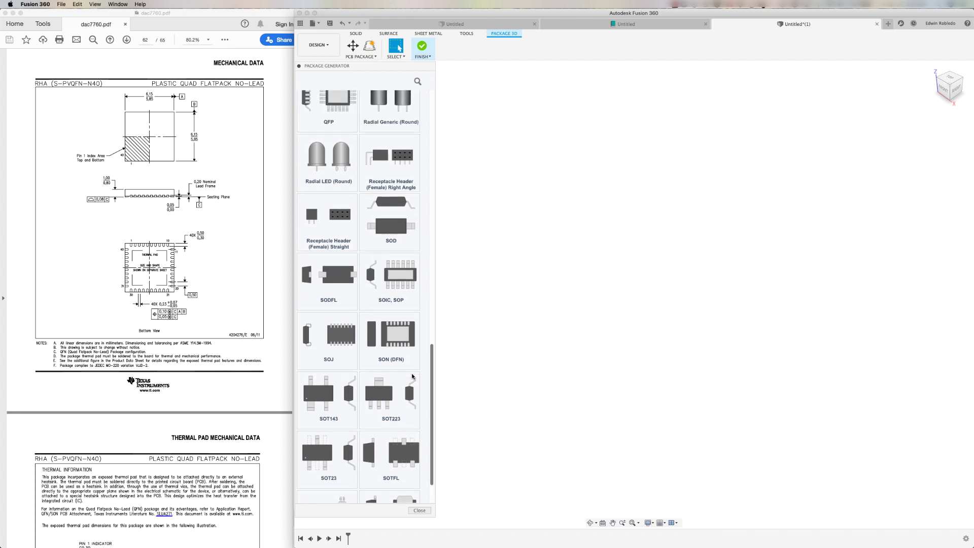
{"action": "scroll", "coordinate": [412, 353], "scroll_direction": "up", "scroll_amount": 12}
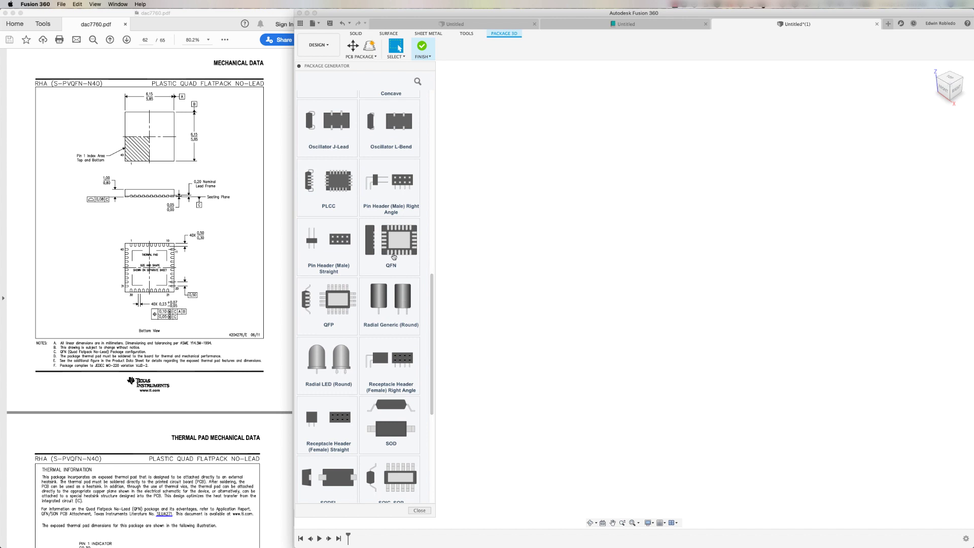
{"action": "left_click", "coordinate": [392, 252]}
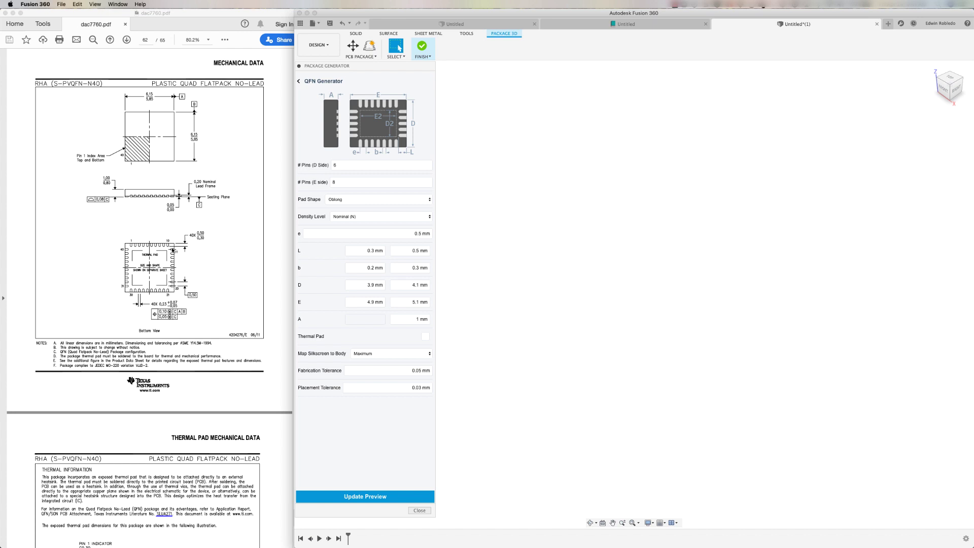
Set the D and E side pin counts to 10 each.
{"action": "left_click", "coordinate": [335, 162]}
{"action": "key", "text": "Tab"}
{"action": "left_click", "coordinate": [373, 250]}
{"action": "left_click", "coordinate": [372, 267]}
Set body sizes D and E to 5.85 mm minimum and 6.15 mm maximum.
{"action": "left_click", "coordinate": [365, 284]}
{"action": "type", "text": "5.15"}
{"action": "left_click", "coordinate": [418, 285]}
{"action": "type", "text": "6.15"}
{"action": "key", "text": "Tab"}
{"action": "type", "text": "5.15"}
{"action": "left_click", "coordinate": [414, 301]}
{"action": "type", "text": "6.15"}
{"action": "key", "text": "shift+Tab"}
{"action": "key", "text": "shift+Tab"}
{"action": "key", "text": "shift+Tab"}
{"action": "key", "text": "BackSpace"}
{"action": "key", "text": "BackSpace"}
{"action": "type", "text": "85"}
{"action": "key", "text": "Tab"}
Finish the minimum E value, enable a 4.6 × 4.6 mm thermal pad, and refresh the 3D preview.
{"action": "type", "text": "5.8"}
{"action": "left_click", "coordinate": [425, 336]}
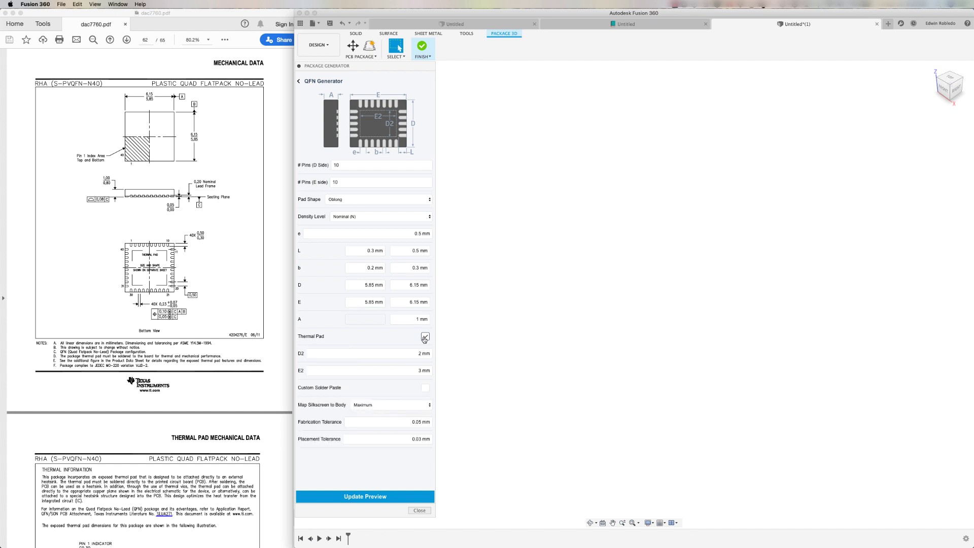
{"action": "scroll", "coordinate": [208, 328], "scroll_direction": "down", "scroll_amount": 8}
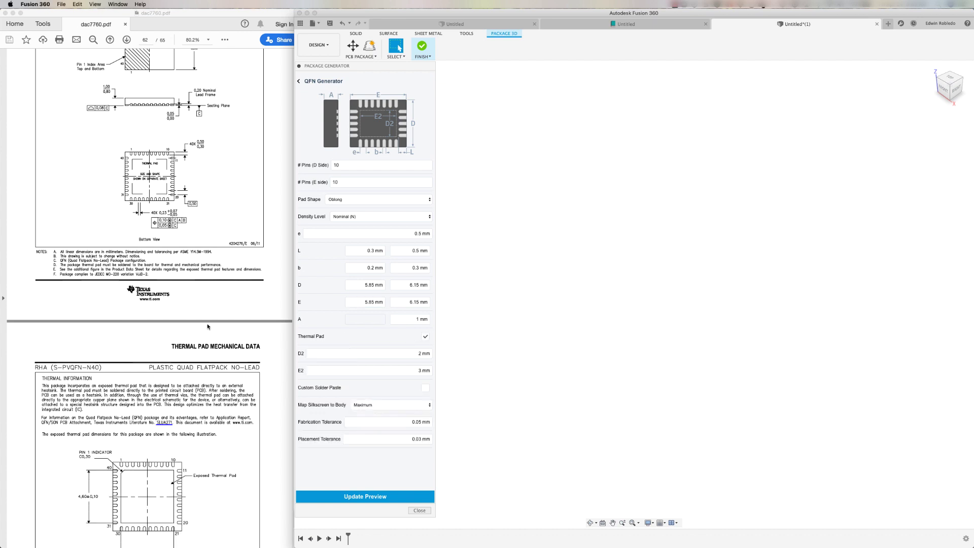
{"action": "scroll", "coordinate": [208, 327], "scroll_direction": "down", "scroll_amount": 1}
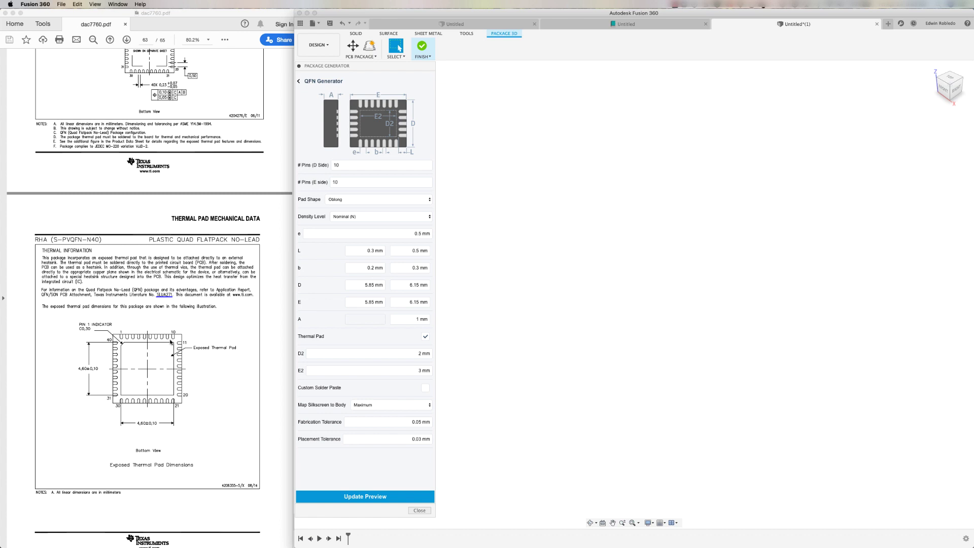
{"action": "double_click", "coordinate": [416, 354]}
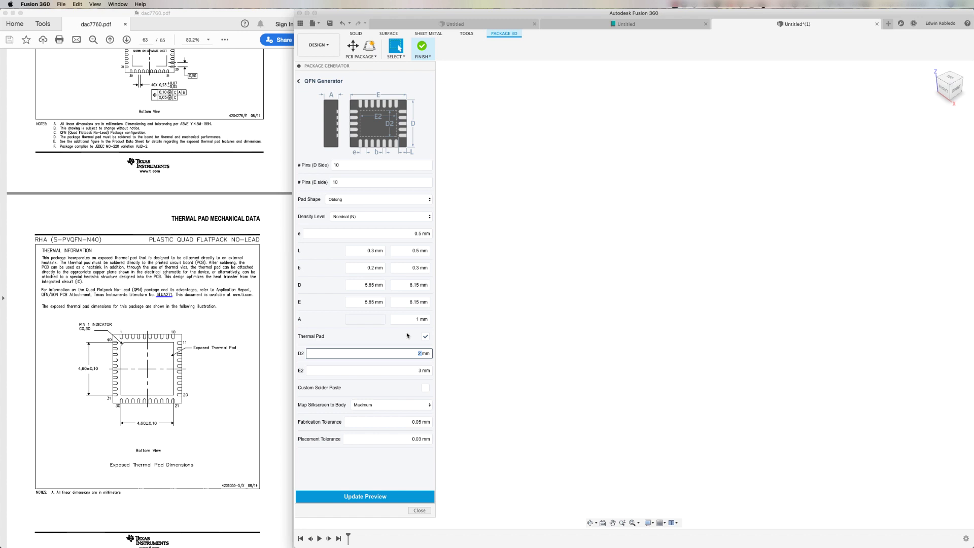
{"action": "type", "text": "4.6"}
{"action": "left_click", "coordinate": [396, 370]}
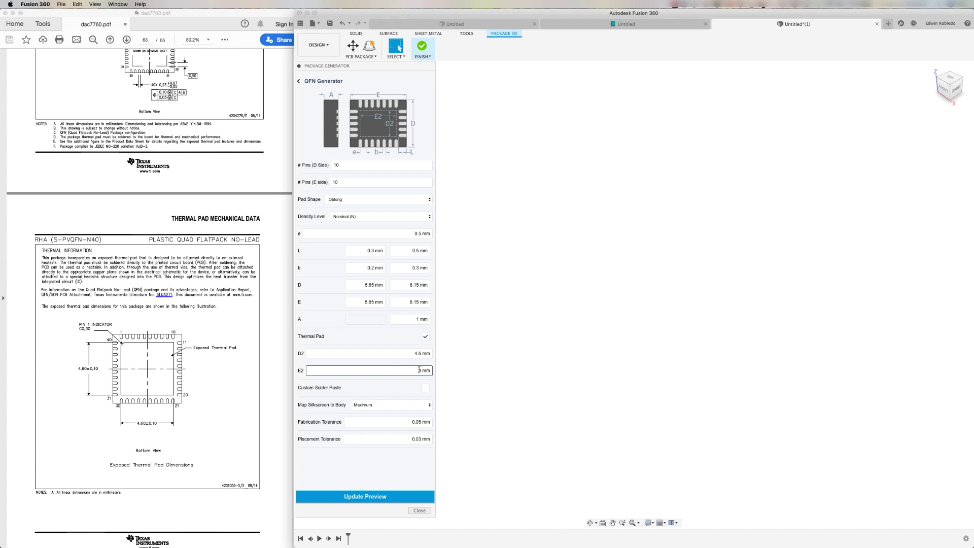
{"action": "key", "text": "Delete"}
{"action": "type", "text": "4.6"}
{"action": "left_click", "coordinate": [375, 496]}
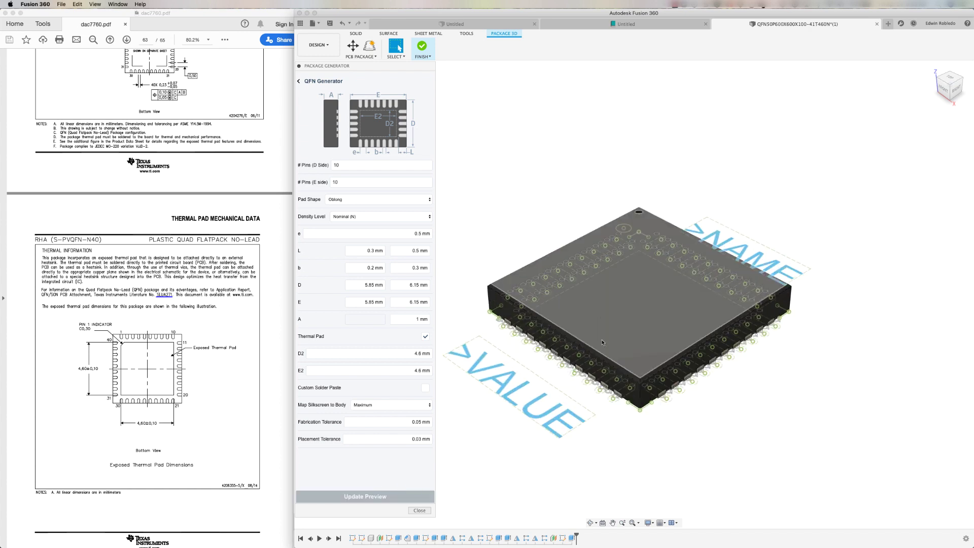
{"action": "scroll", "coordinate": [602, 315], "scroll_direction": "up", "scroll_amount": 5}
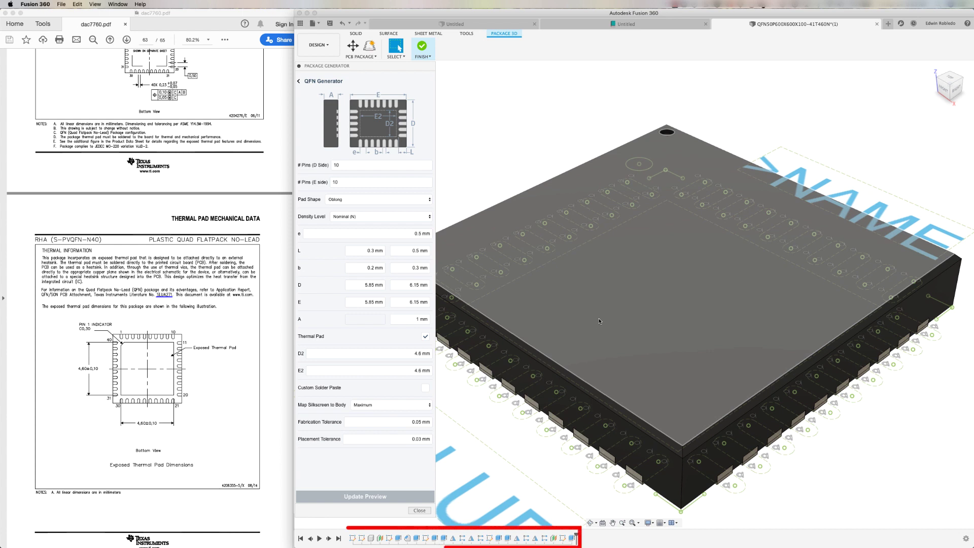
{"action": "middle_click_drag", "start_coordinate": [599, 321], "coordinate": [602, 315], "text": "shift"}
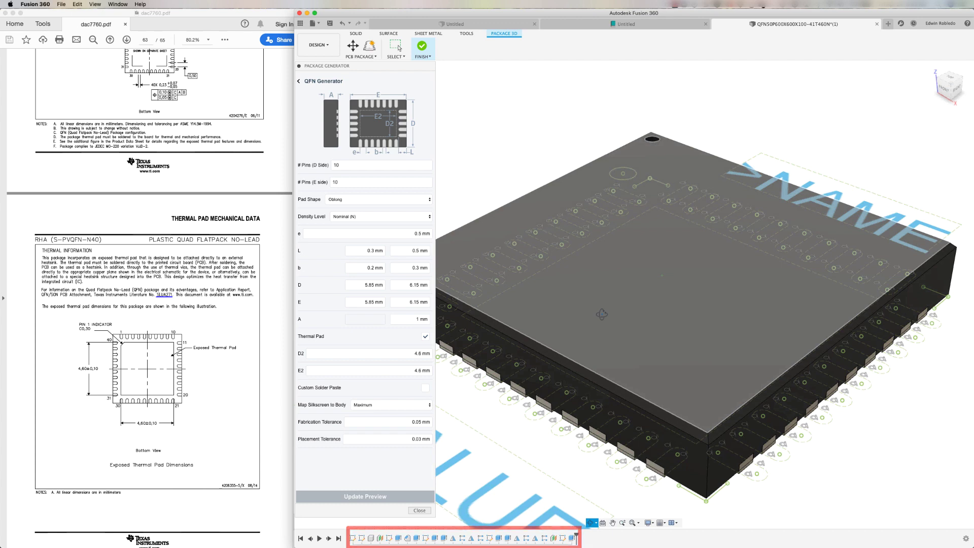
{"action": "middle_click_drag", "start_coordinate": [602, 314], "coordinate": [610, 268], "text": "shift"}
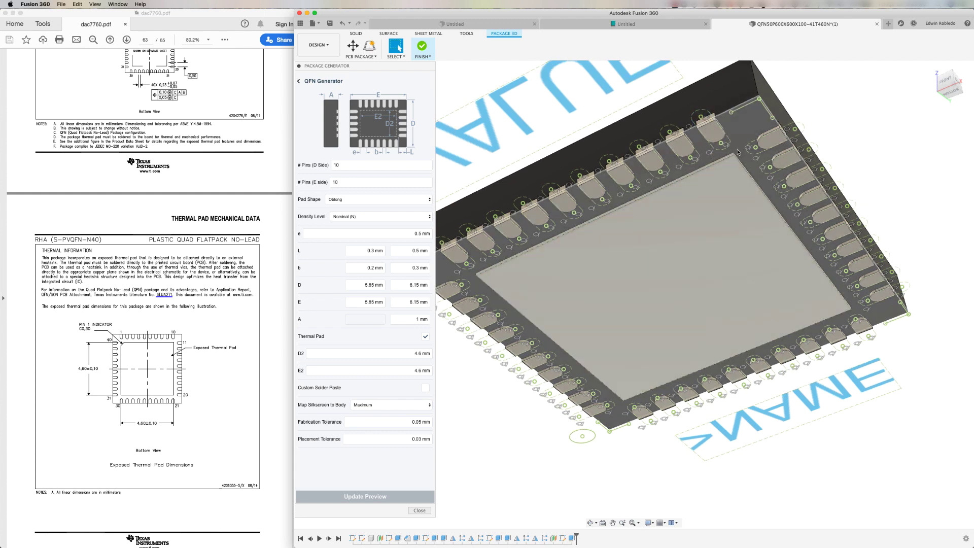
{"action": "middle_click_drag", "start_coordinate": [752, 167], "coordinate": [727, 221], "text": "shift"}
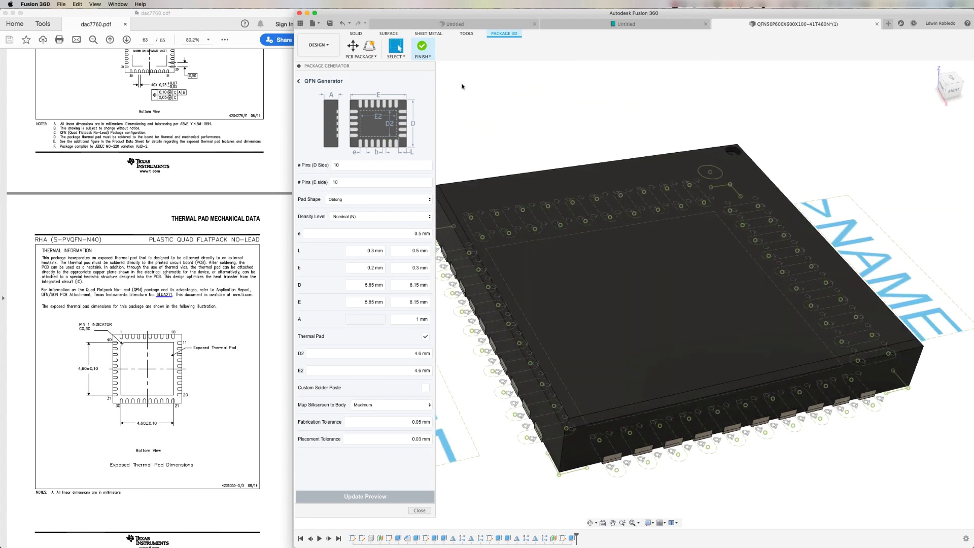
Finish the package, add it to the library, and save it as QFN50P600X600X100-41T460N.
{"action": "left_click", "coordinate": [421, 49]}
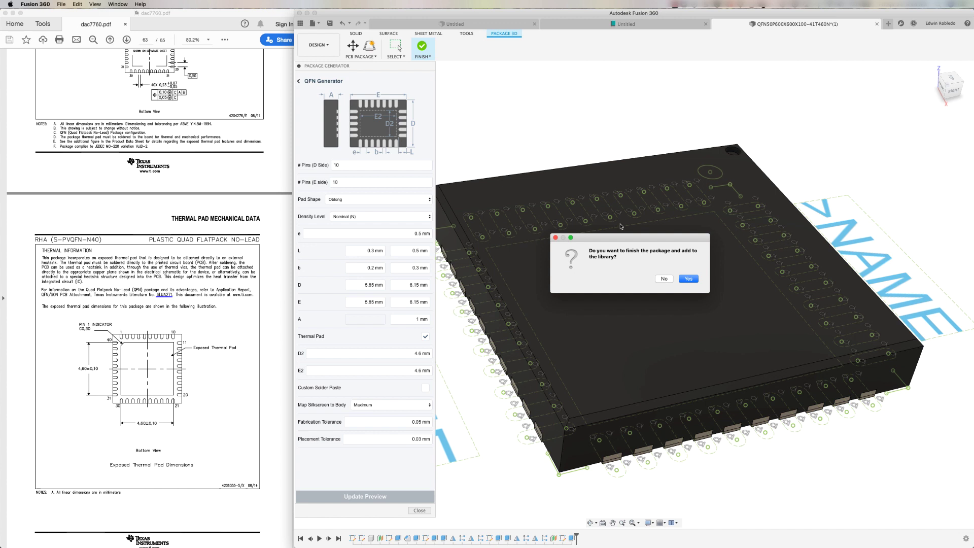
{"action": "left_click", "coordinate": [688, 280]}
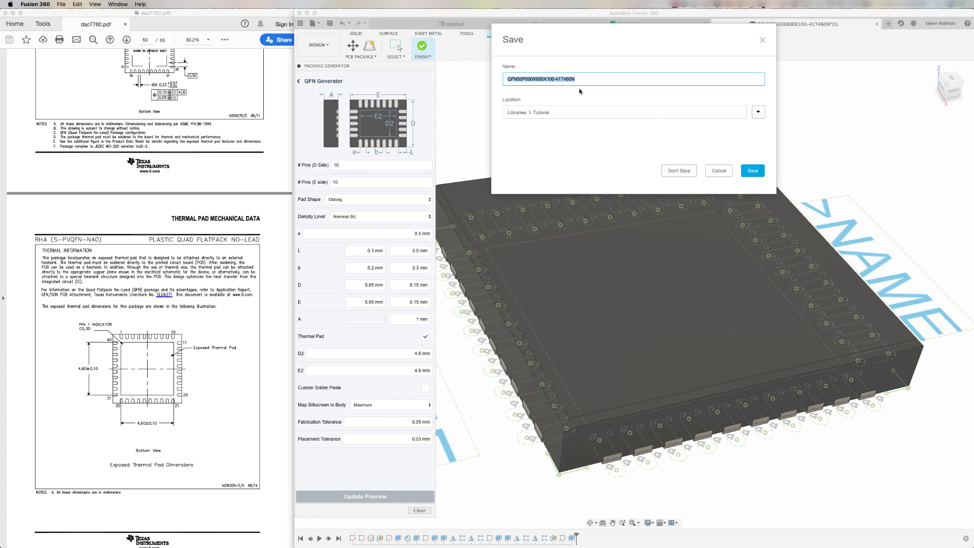
{"action": "left_click", "coordinate": [753, 171]}
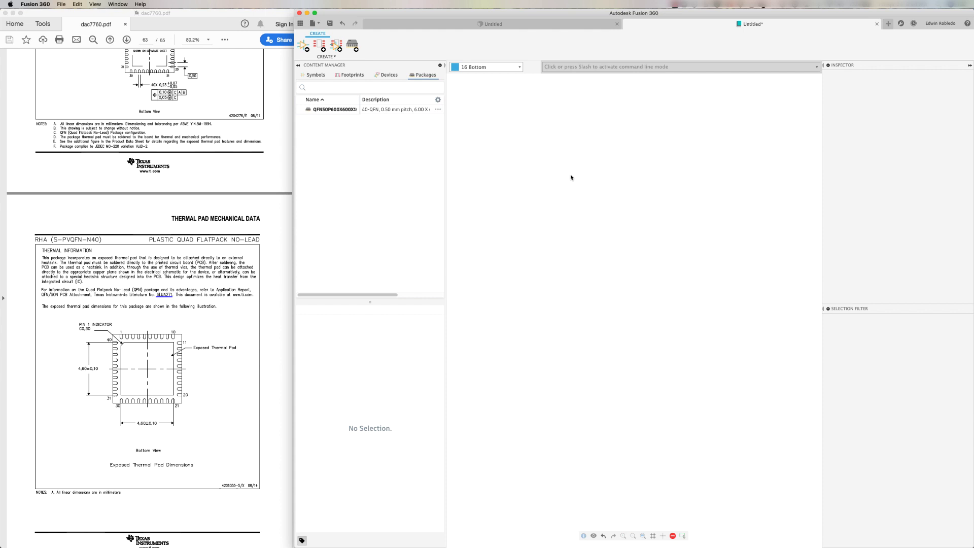
Open the QFN50P600X600X100-41T460N footprint from the library's footprints list.
{"action": "left_click", "coordinate": [350, 77]}
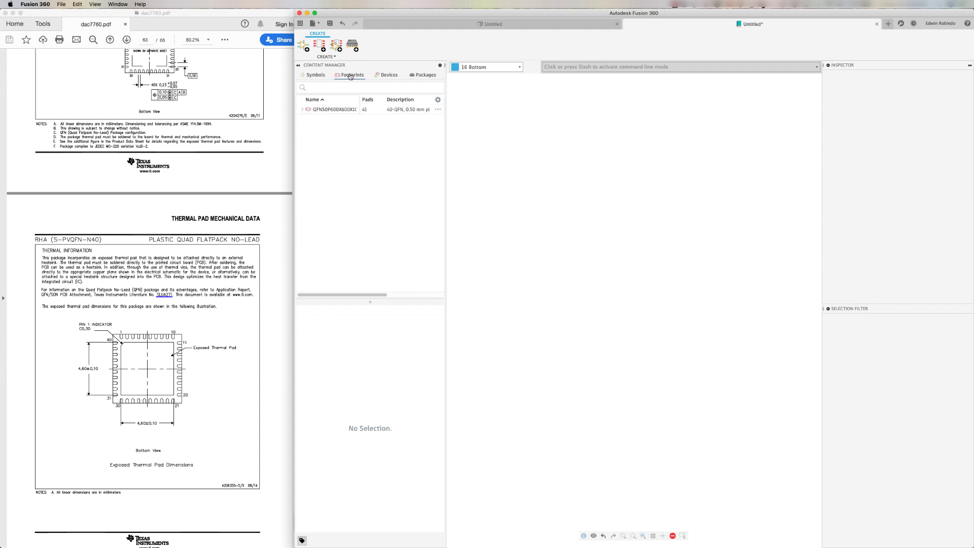
{"action": "double_click", "coordinate": [350, 110]}
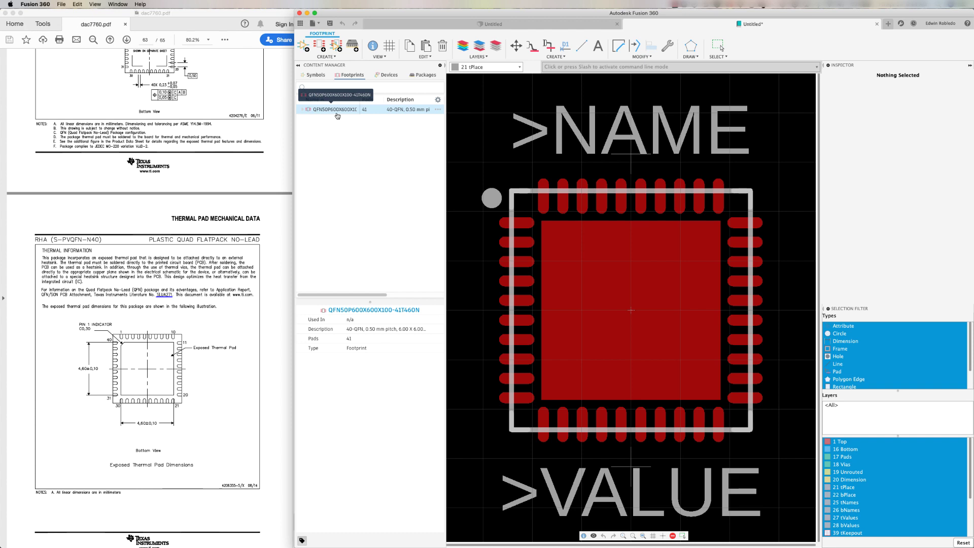
Create a new symbol named DAC from the library's Symbols list.
{"action": "left_click", "coordinate": [314, 74]}
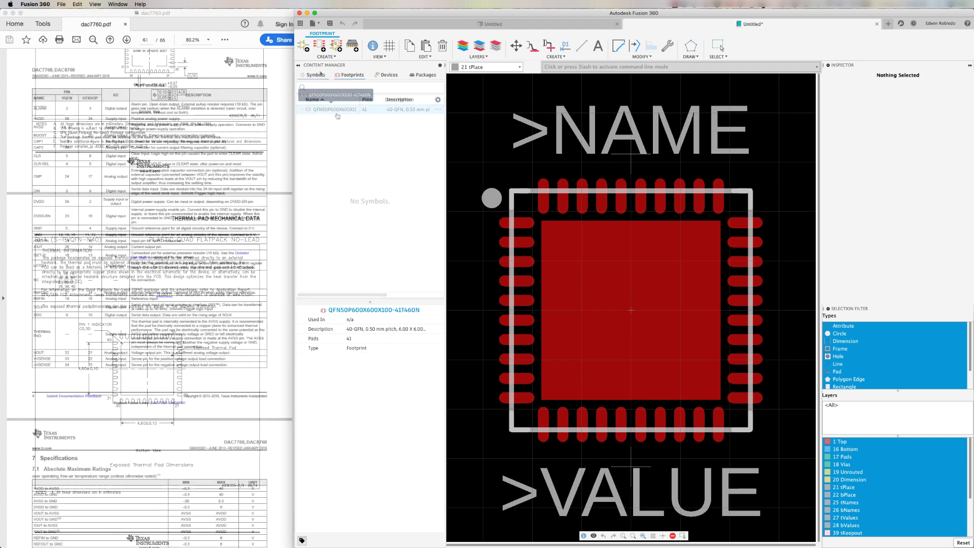
{"action": "left_click", "coordinate": [306, 46]}
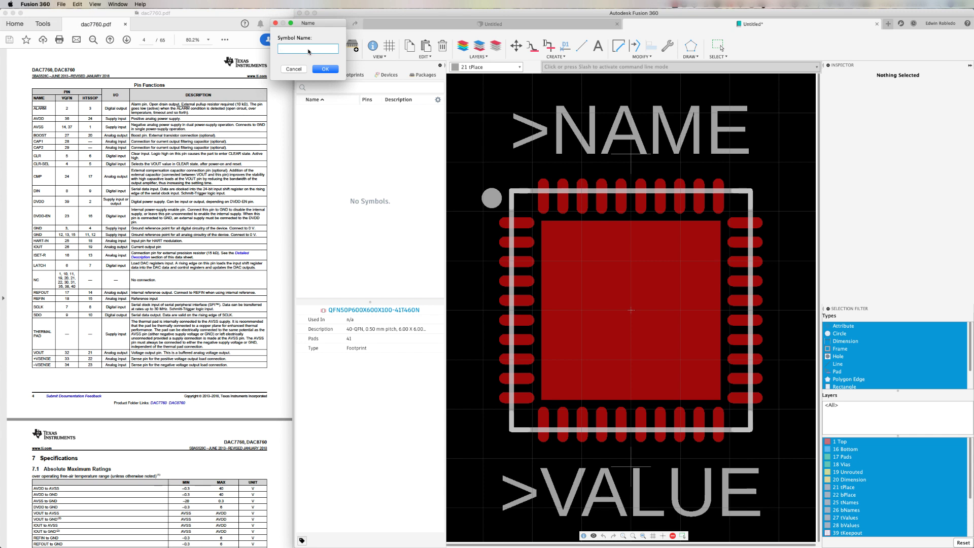
{"action": "type", "text": "DAC"}
{"action": "left_click", "coordinate": [326, 70]}
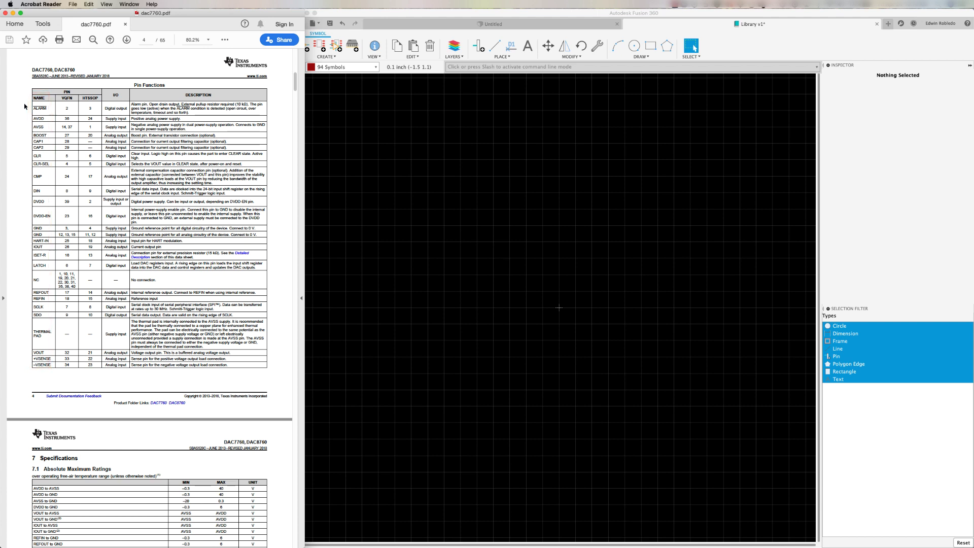
Copy pin names ALARM through GND from the datasheet and paste them as DAC symbol pins.
{"action": "mouse_move", "coordinate": [26, 104]}
{"action": "left_mouse_down", "text": "alt"}
{"action": "mouse_move", "coordinate": [46, 118]}
{"action": "mouse_move", "coordinate": [50, 230]}
{"action": "left_mouse_up", "text": "alt"}
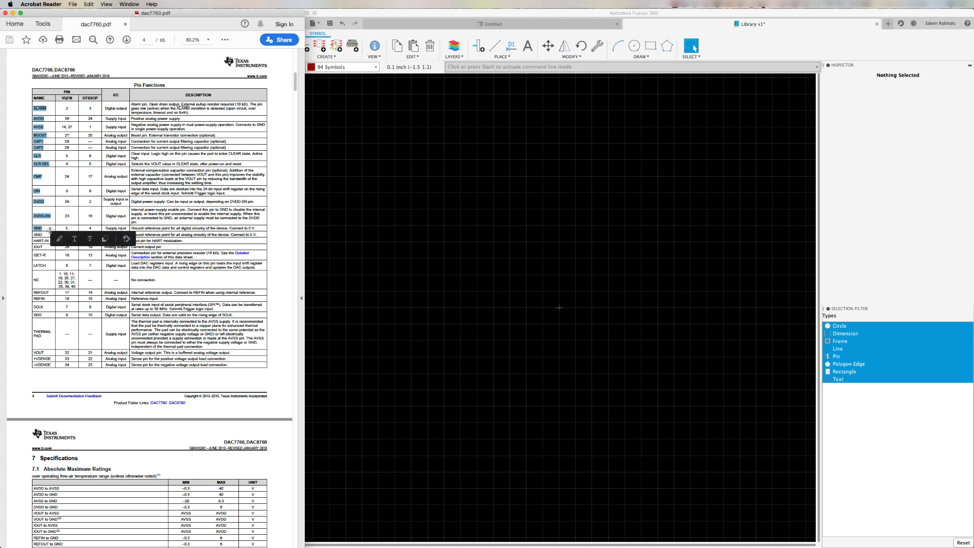
{"action": "left_click", "coordinate": [105, 239]}
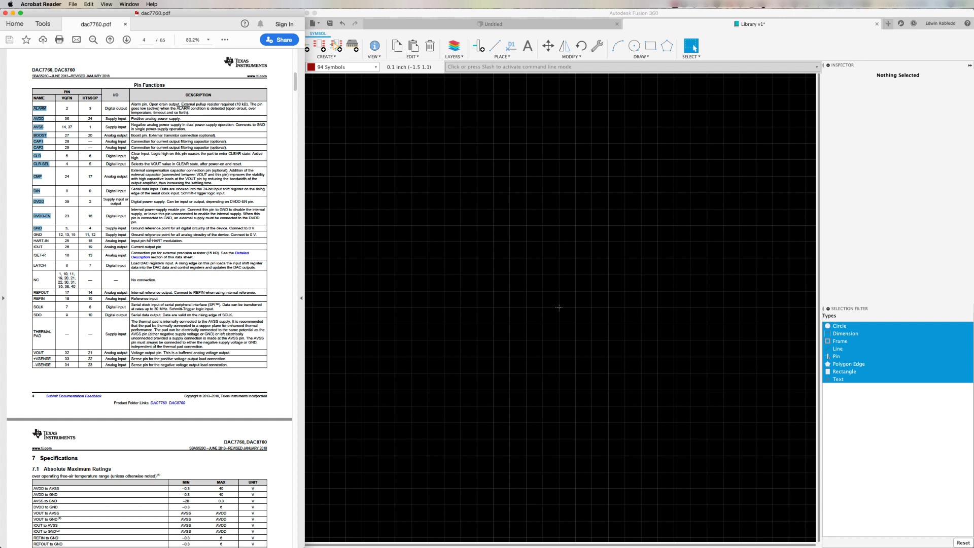
{"action": "left_click", "coordinate": [408, 59]}
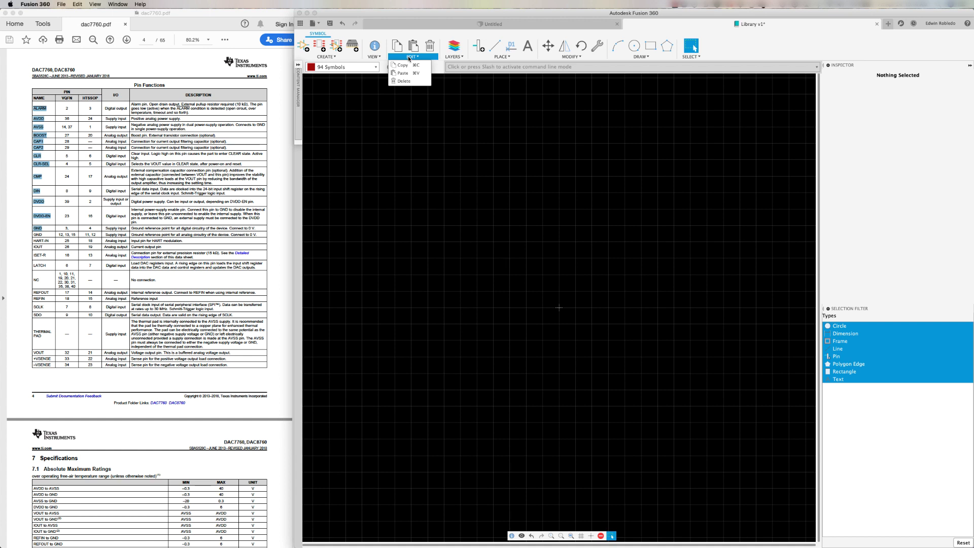
{"action": "left_click", "coordinate": [403, 73]}
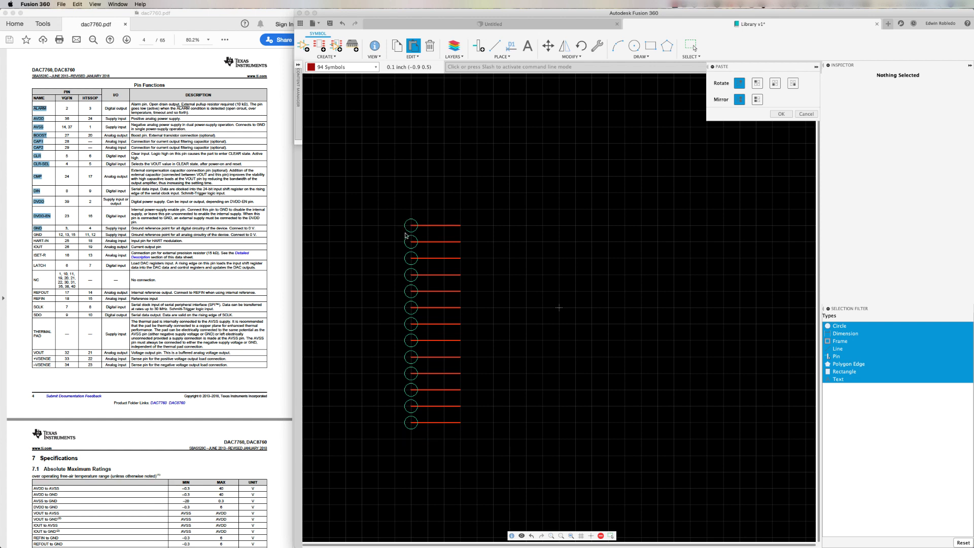
{"action": "left_click", "coordinate": [404, 227]}
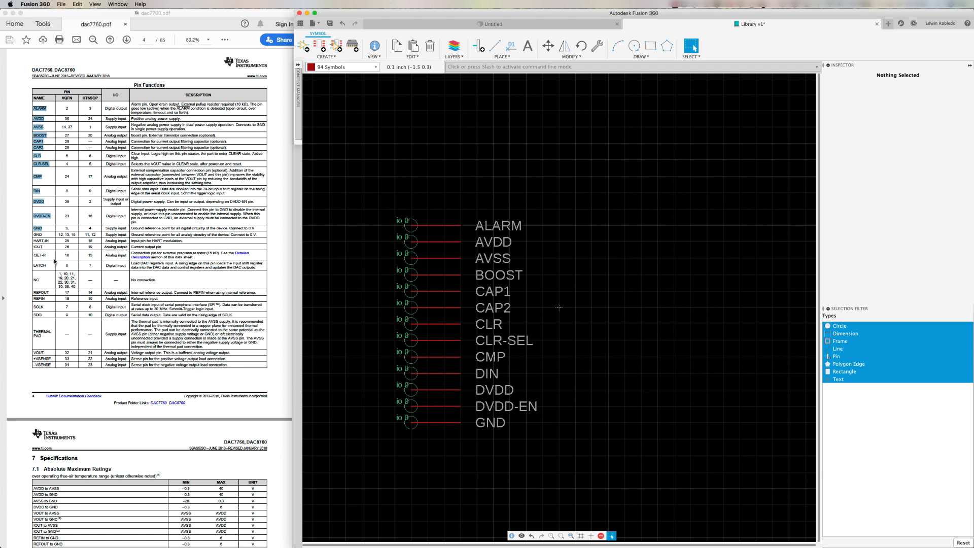
Copy pin names HART-IN through SDO from the datasheet and place them on the symbol's right side.
{"action": "left_click", "coordinate": [29, 242]}
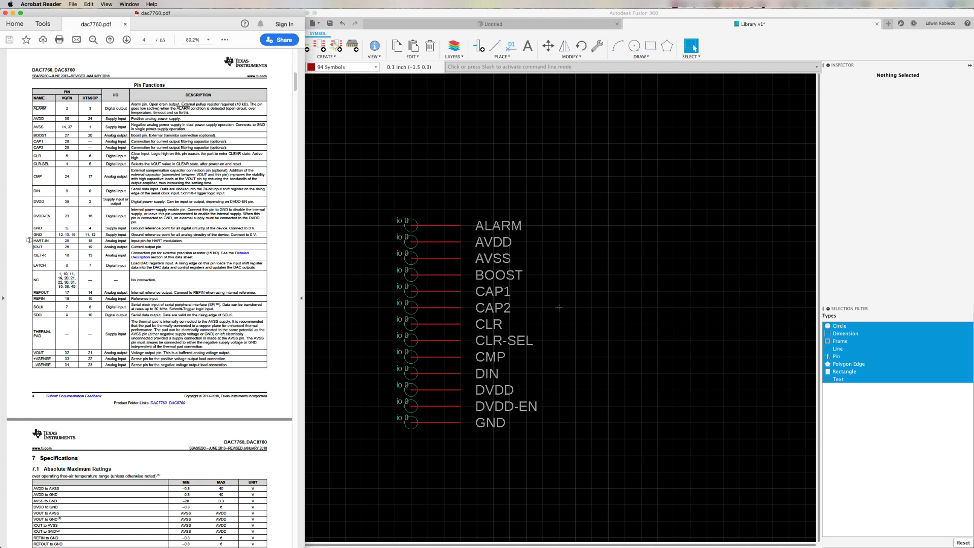
{"action": "left_click_drag", "start_coordinate": [29, 242], "coordinate": [45, 315]}
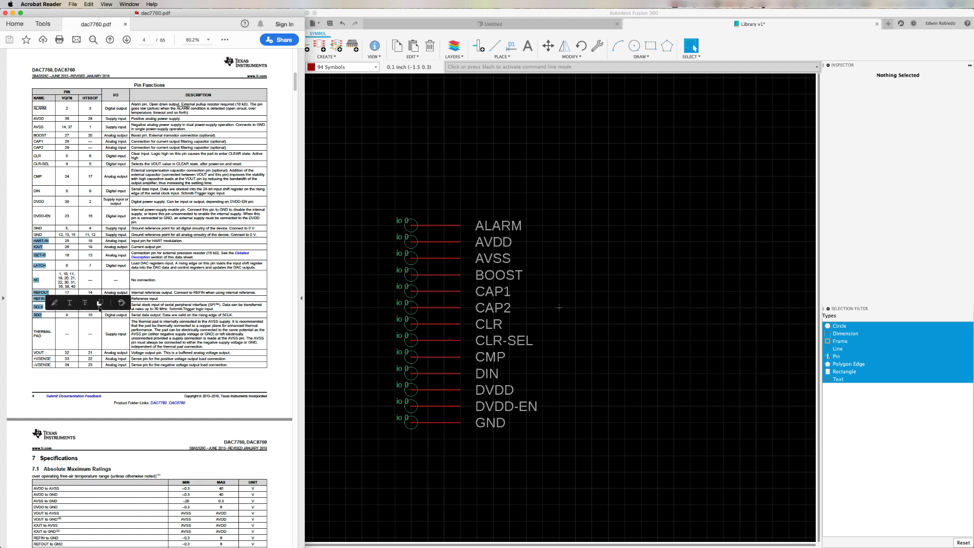
{"action": "left_click", "coordinate": [414, 57]}
{"action": "left_click", "coordinate": [416, 74]}
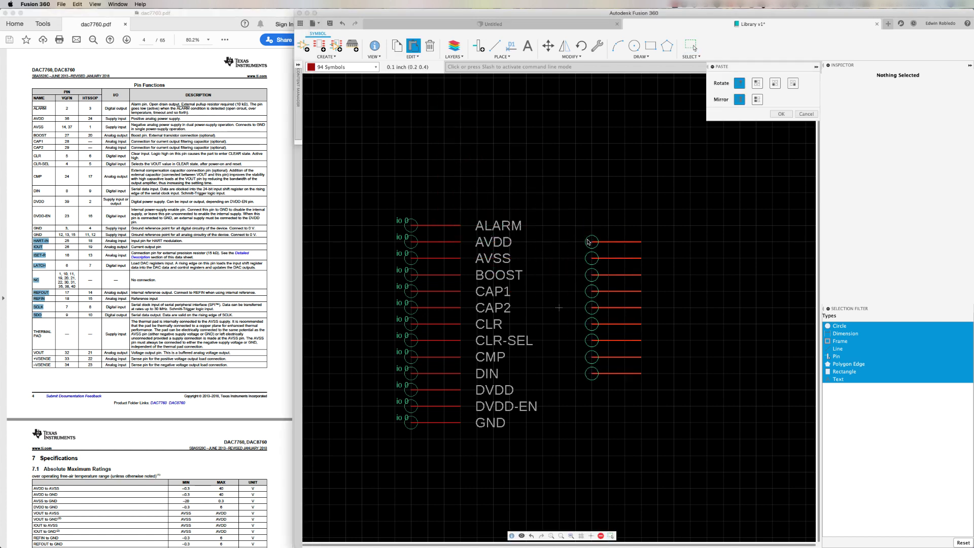
{"action": "left_click", "coordinate": [659, 361]}
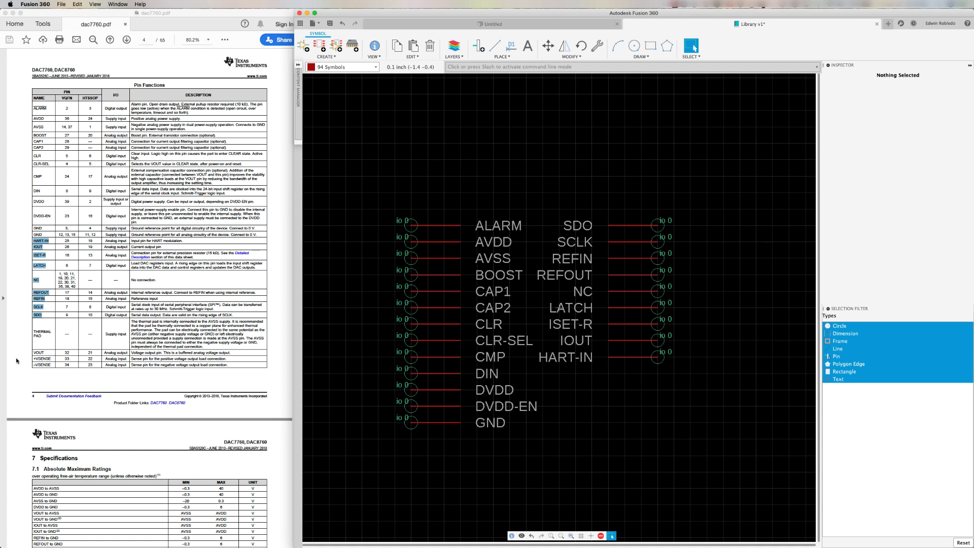
Copy VOUT, +VSENSE and –VSENSE from the datasheet and place them in the right column.
{"action": "left_click_drag", "start_coordinate": [23, 356], "coordinate": [50, 366]}
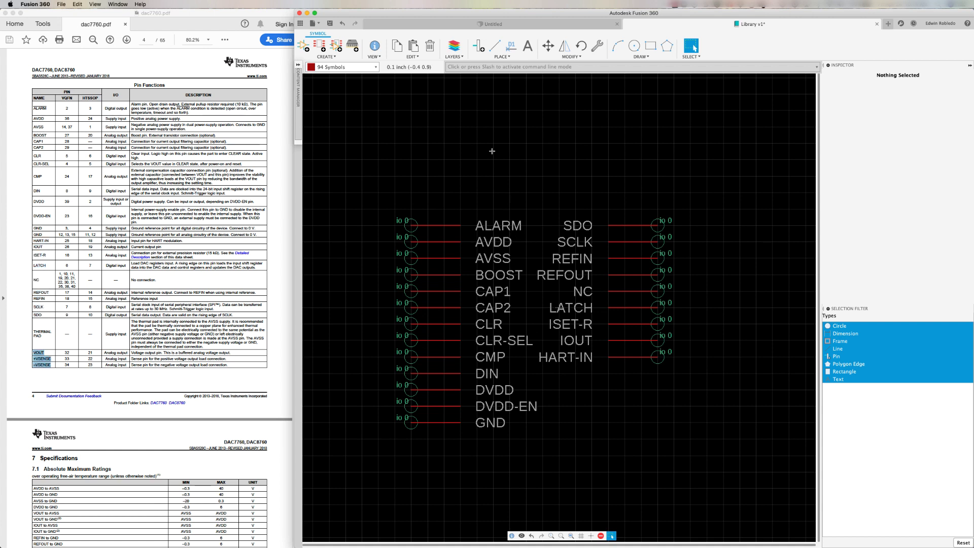
{"action": "left_click", "coordinate": [411, 57]}
{"action": "left_click", "coordinate": [403, 73]}
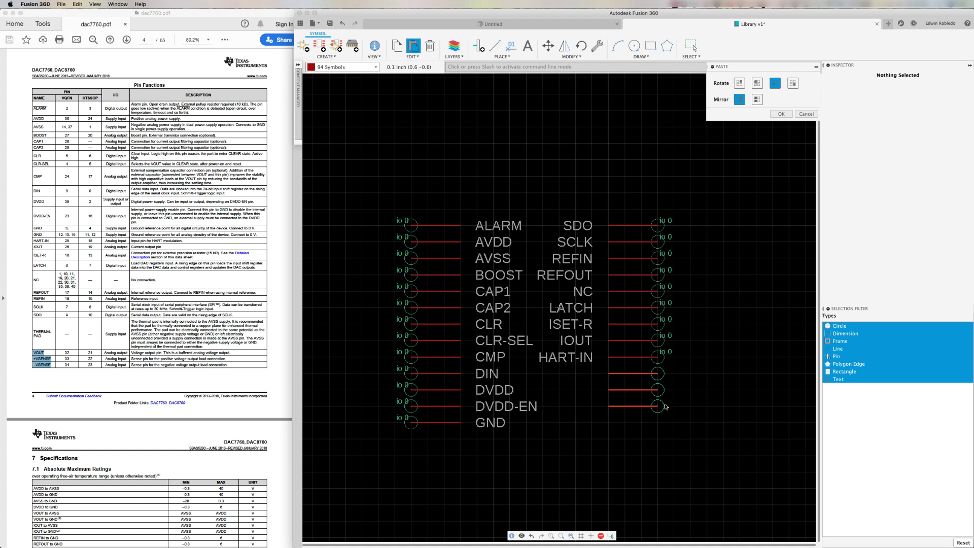
{"action": "left_click", "coordinate": [665, 405]}
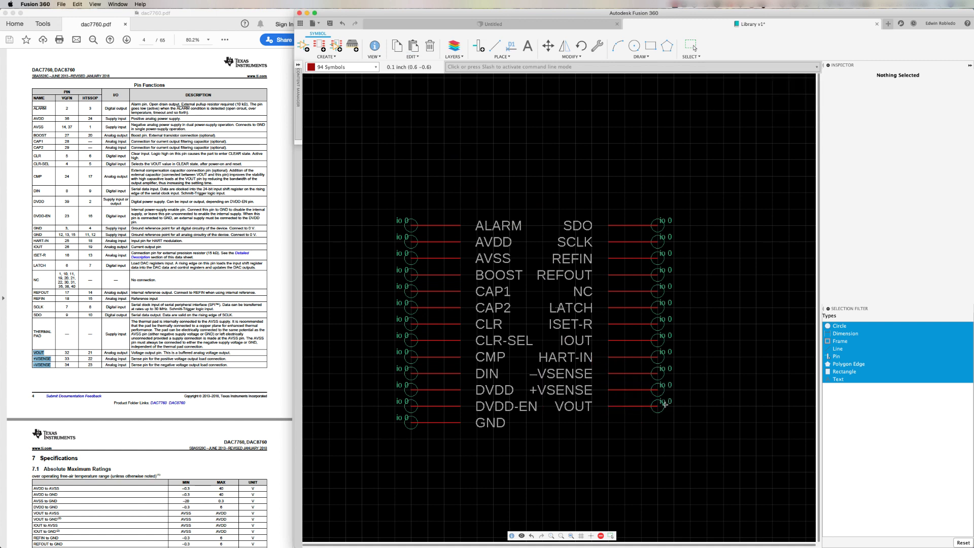
{"action": "key", "text": "Escape"}
Draw lines from the top-left corner to the bottom-right and back, closing the body rectangle.
{"action": "key", "text": "l"}
{"action": "left_click", "coordinate": [462, 210]}
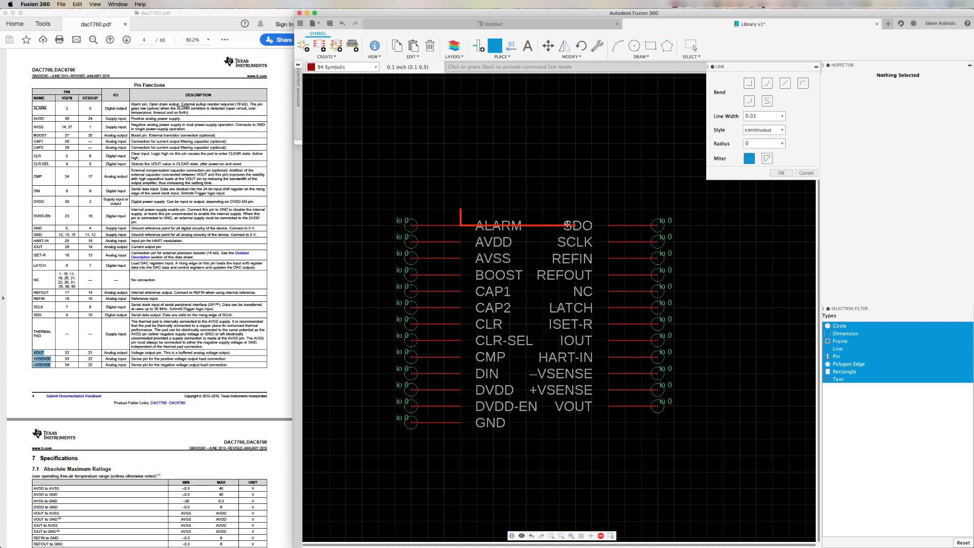
{"action": "left_click", "coordinate": [609, 439]}
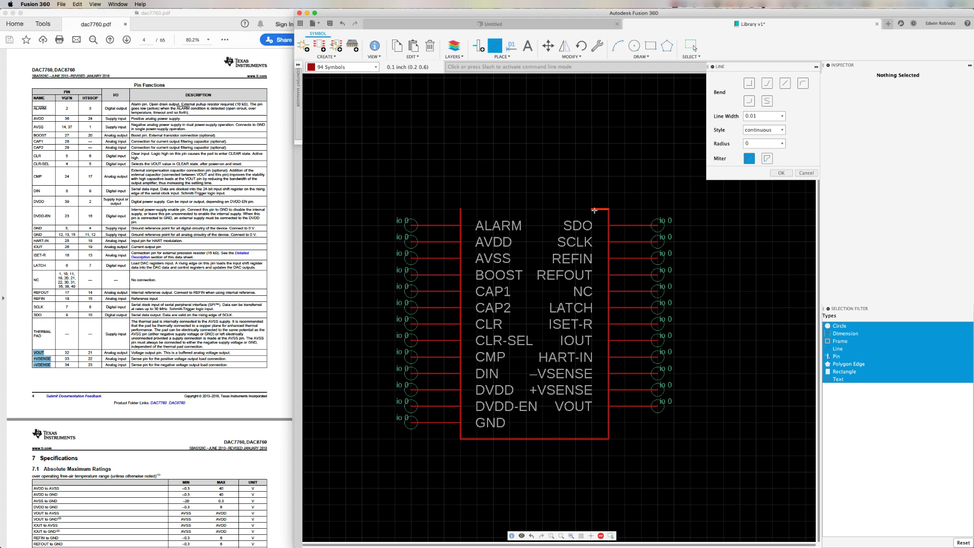
{"action": "left_click", "coordinate": [462, 210]}
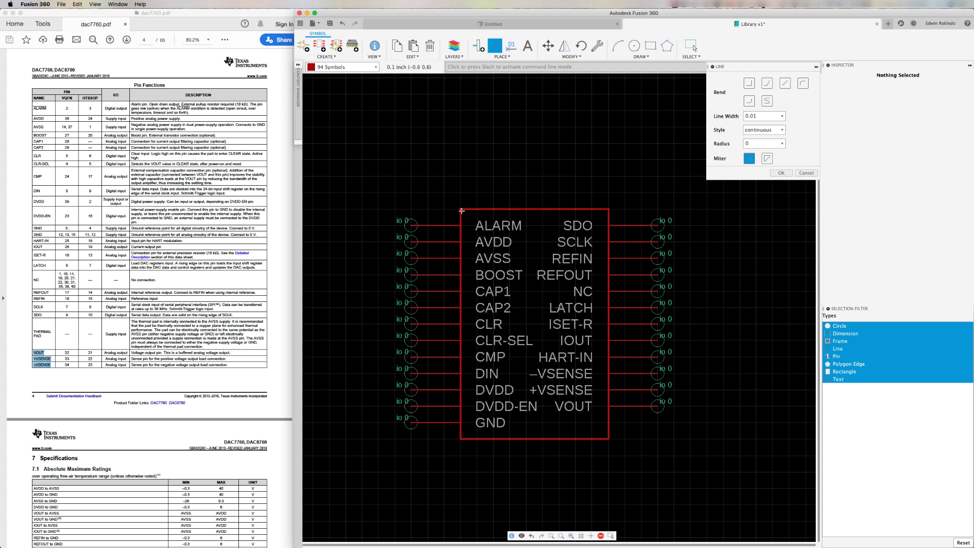
Run the set_name_value script via the 'run' command to add >NAME and >VALUE labels.
{"action": "left_click", "coordinate": [484, 67]}
{"action": "type", "text": "run"}
{"action": "key", "text": "Return"}
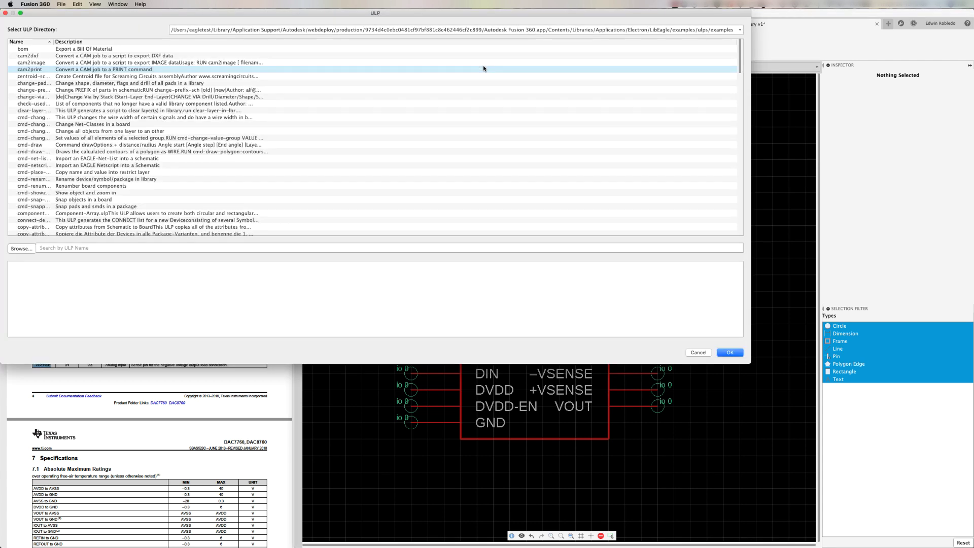
{"action": "left_click", "coordinate": [118, 248]}
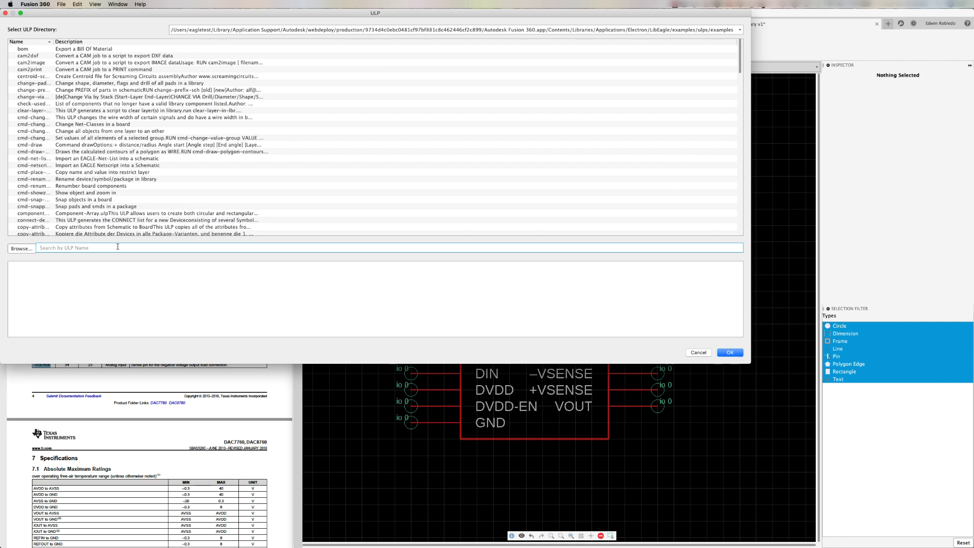
{"action": "type", "text": "name"}
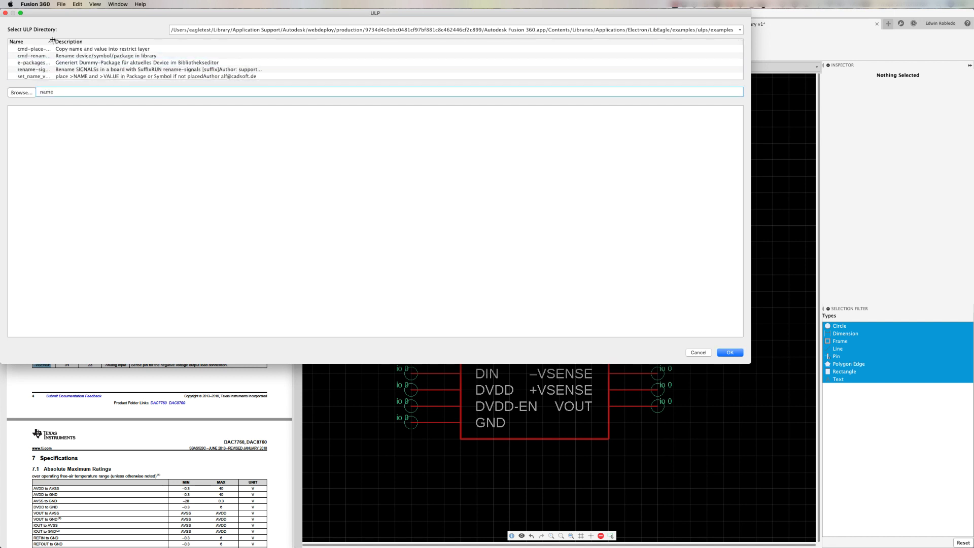
{"action": "left_click_drag", "start_coordinate": [52, 41], "coordinate": [101, 42]}
{"action": "left_click", "coordinate": [36, 76]}
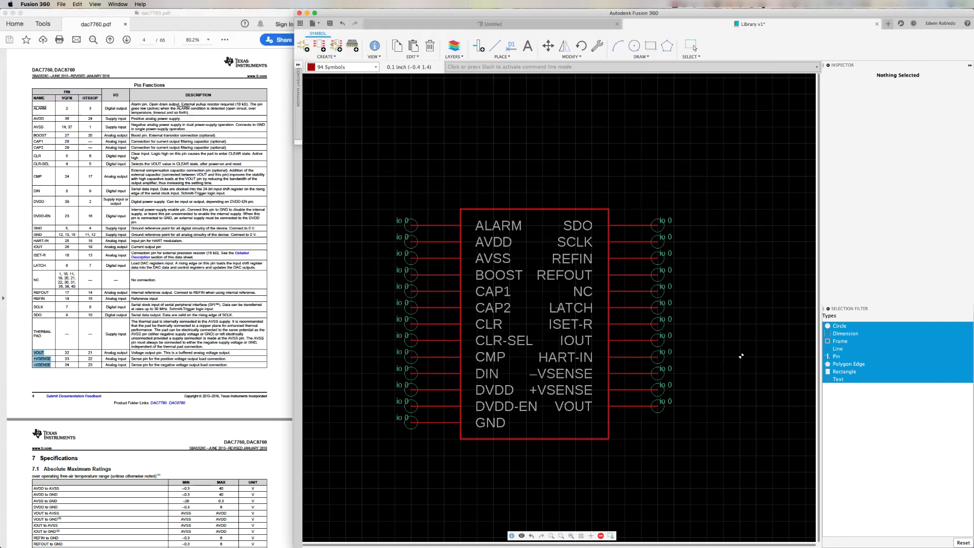
{"action": "left_click", "coordinate": [730, 352]}
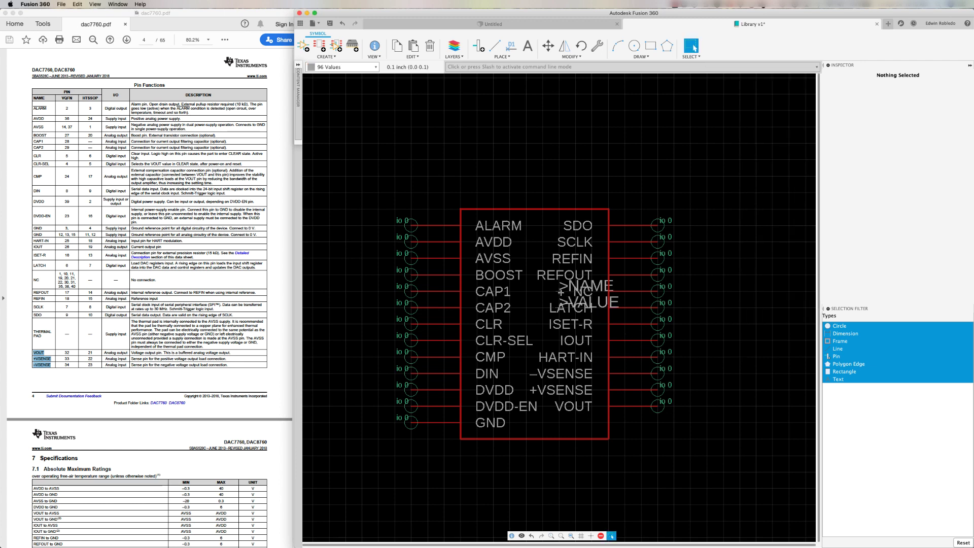
Move the >NAME label above the symbol body and >VALUE below it.
{"action": "left_click", "coordinate": [557, 291]}
{"action": "left_click", "coordinate": [464, 188]}
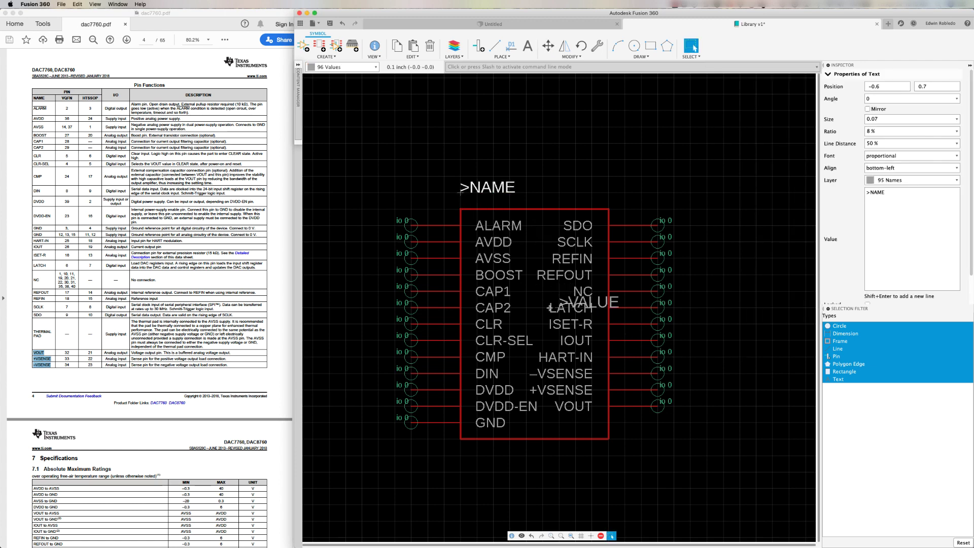
{"action": "left_click", "coordinate": [558, 308]}
{"action": "left_click", "coordinate": [459, 463]}
{"action": "key", "text": "Escape"}
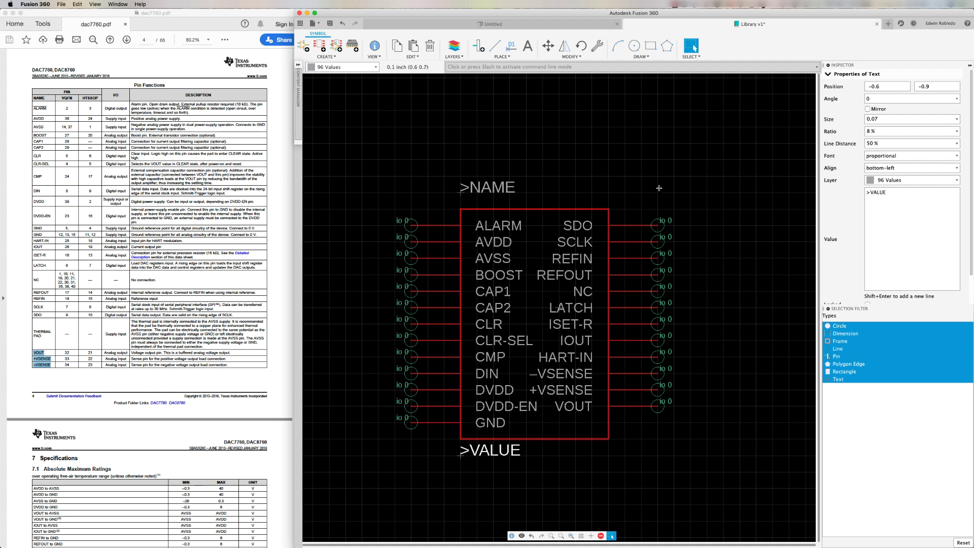
{"action": "middle_click_drag", "start_coordinate": [598, 276], "coordinate": [610, 195]}
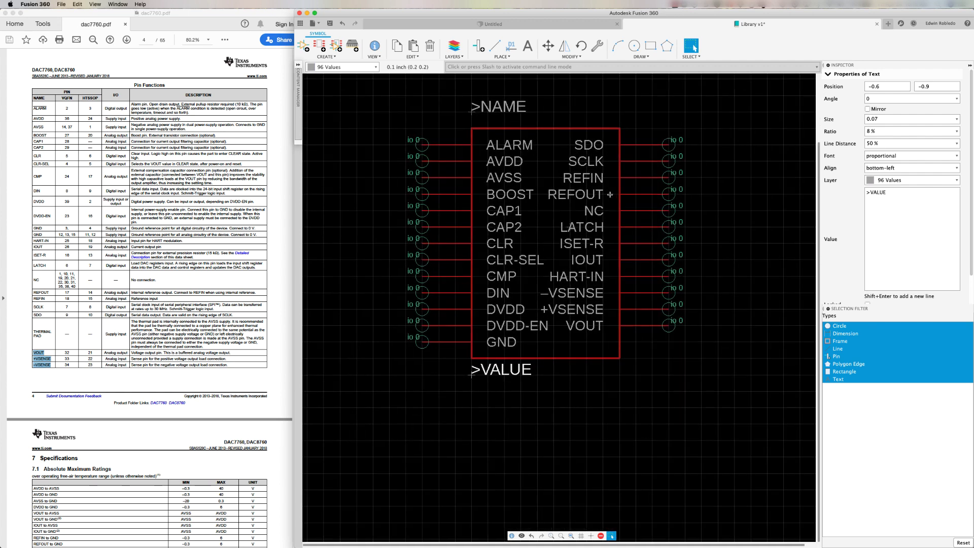
Rename the ALARM pin to !ALARM by prefixing '!' in its Name dialog.
{"action": "right_click", "coordinate": [423, 146]}
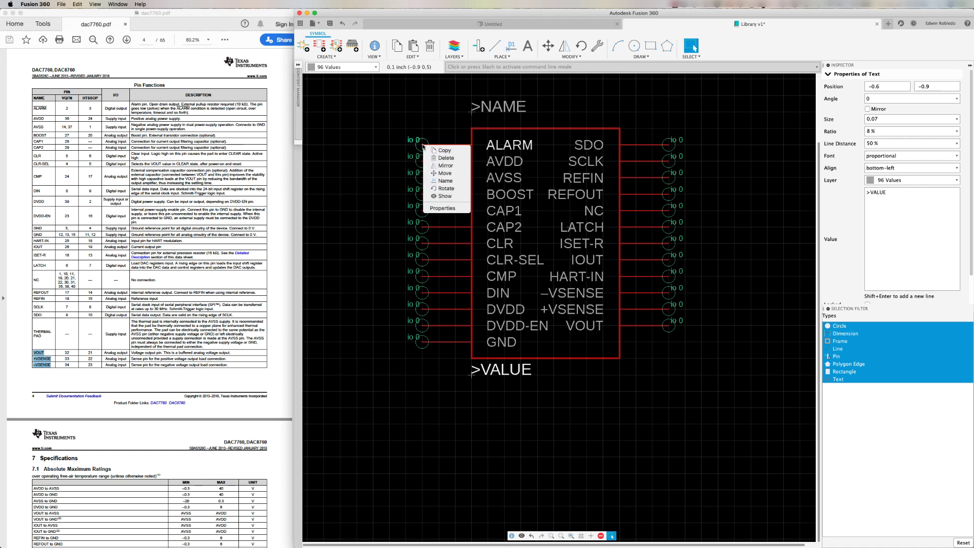
{"action": "left_click", "coordinate": [445, 181]}
{"action": "left_click", "coordinate": [547, 148]}
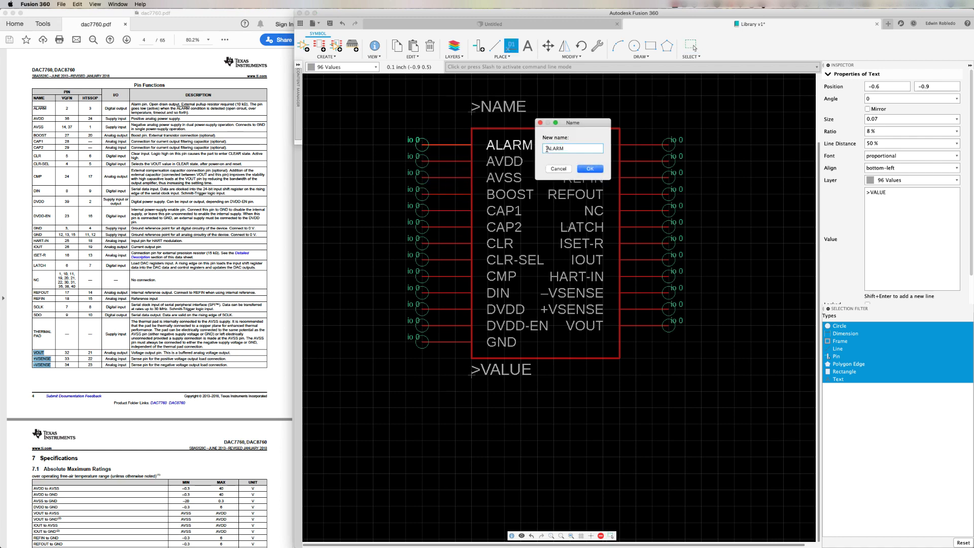
{"action": "type", "text": "!"}
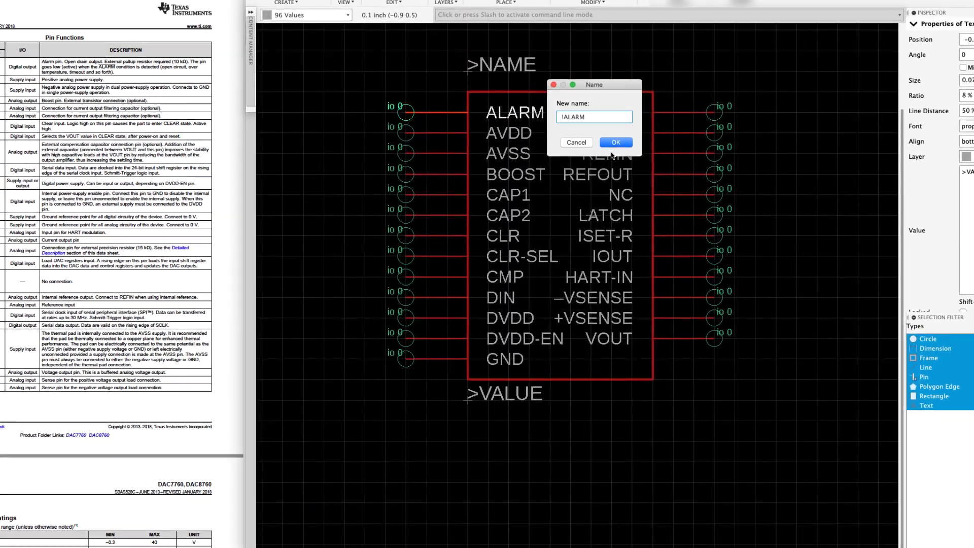
{"action": "left_click", "coordinate": [615, 144]}
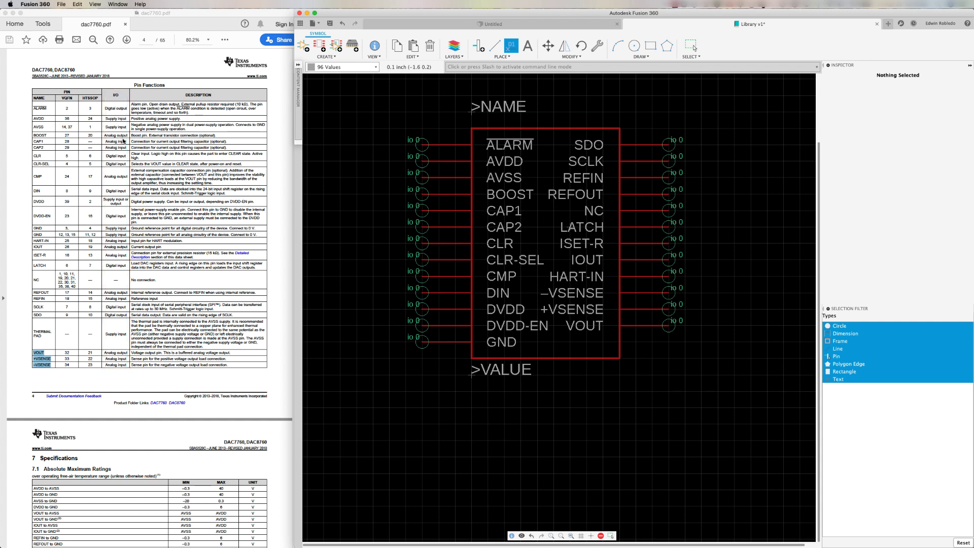
Set the ALARM, BOOST, CMP, IOUT, REFOUT and SDO pins to direction out.
{"action": "key", "text": "Escape"}
{"action": "left_click", "coordinate": [421, 145]}
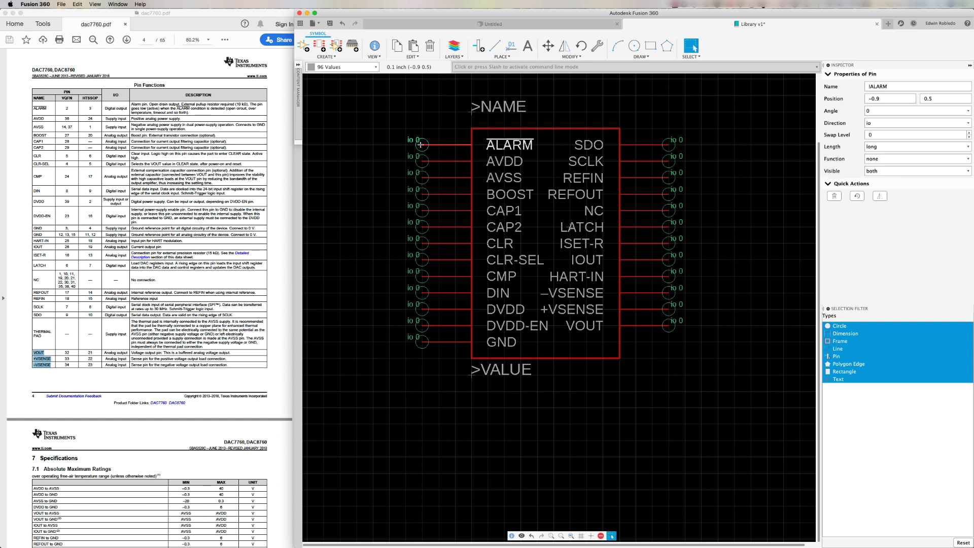
{"action": "left_click", "coordinate": [421, 194], "text": "shift"}
{"action": "left_click", "coordinate": [421, 276], "text": "shift"}
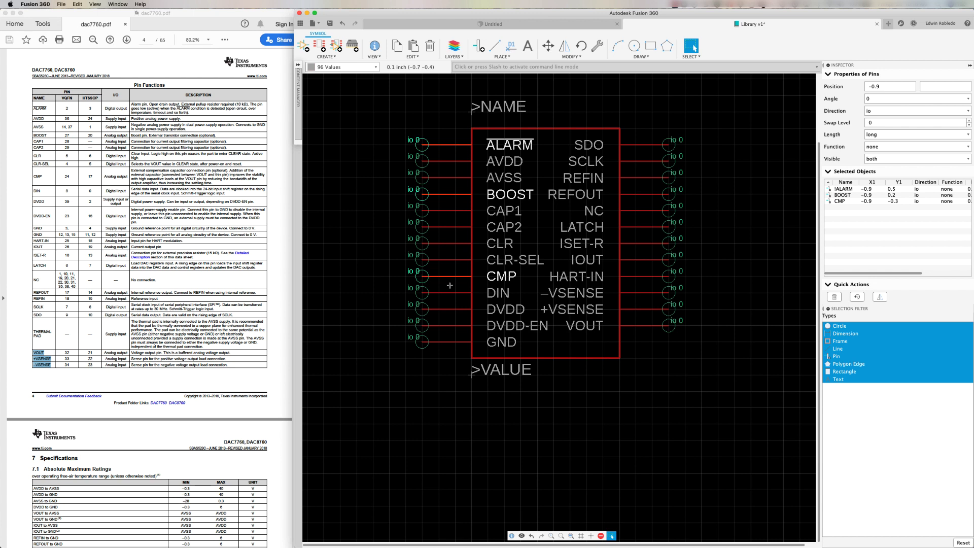
{"action": "left_click", "coordinate": [670, 260], "text": "shift"}
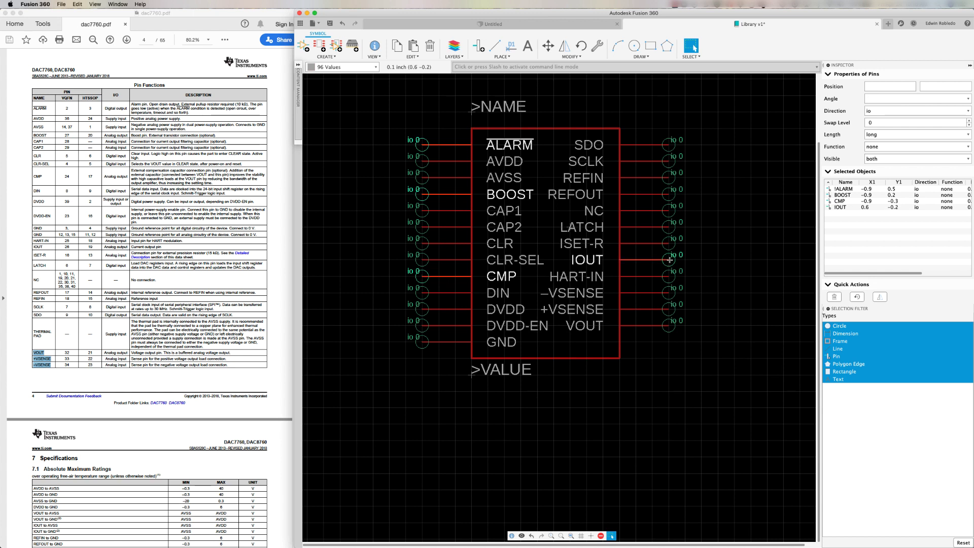
{"action": "left_click", "coordinate": [670, 195], "text": "shift"}
{"action": "left_click", "coordinate": [670, 144], "text": "shift"}
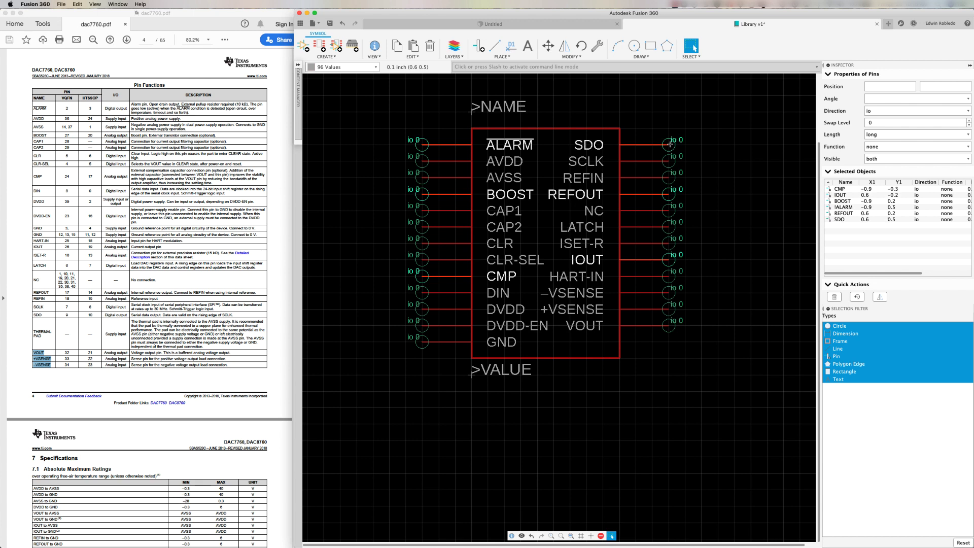
{"action": "left_click", "coordinate": [969, 111]}
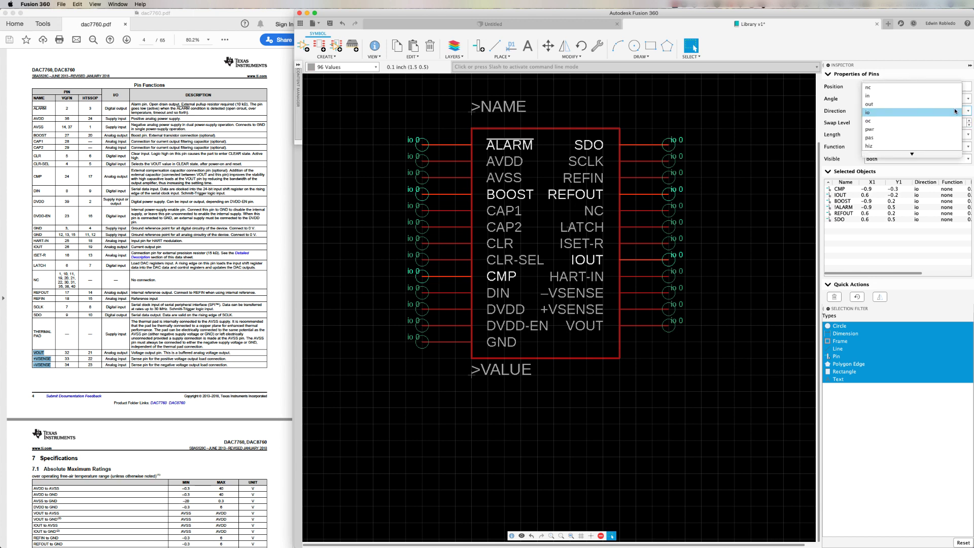
{"action": "left_click", "coordinate": [954, 104]}
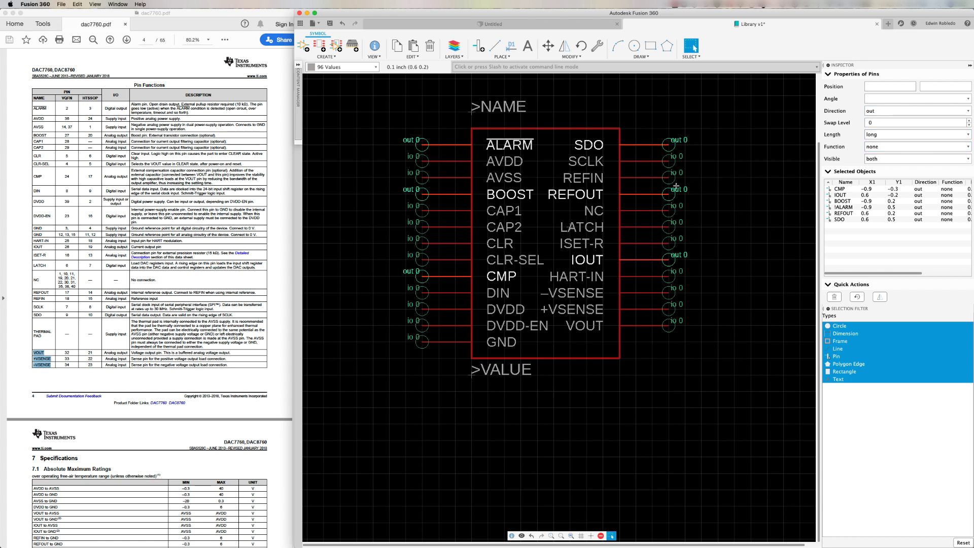
Give SCLK the clk function and set the io pins on both sides to direction in.
{"action": "left_click", "coordinate": [671, 163]}
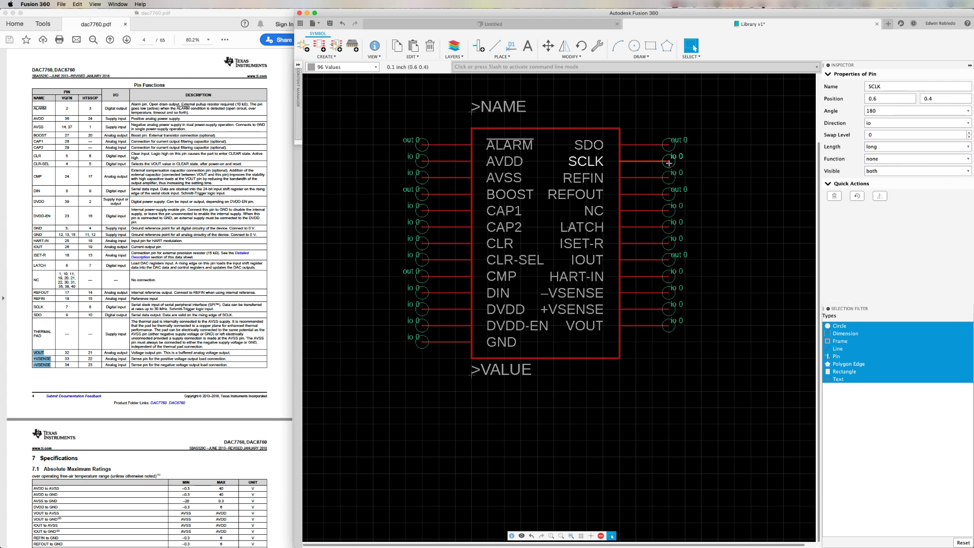
{"action": "left_click", "coordinate": [967, 158]}
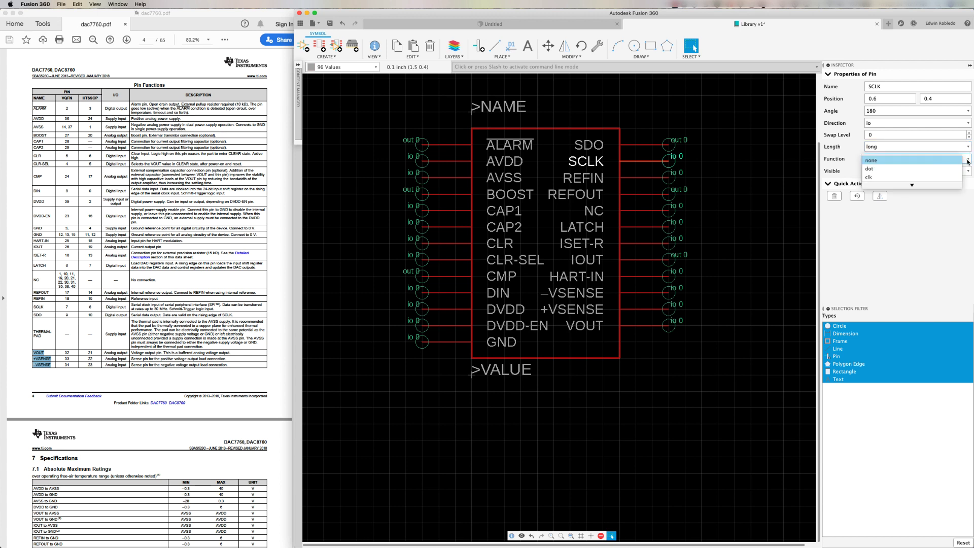
{"action": "left_click", "coordinate": [925, 177]}
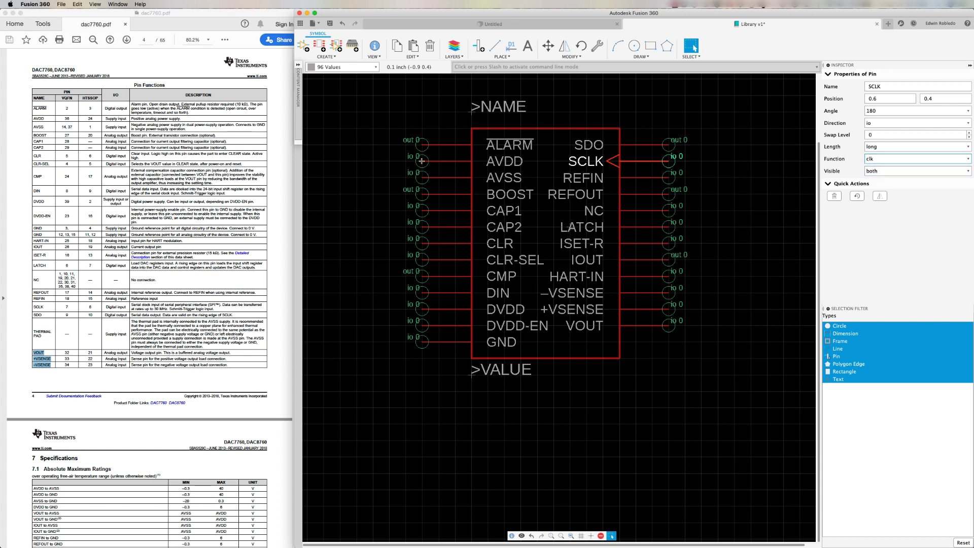
{"action": "left_click_drag", "start_coordinate": [406, 148], "coordinate": [535, 355]}
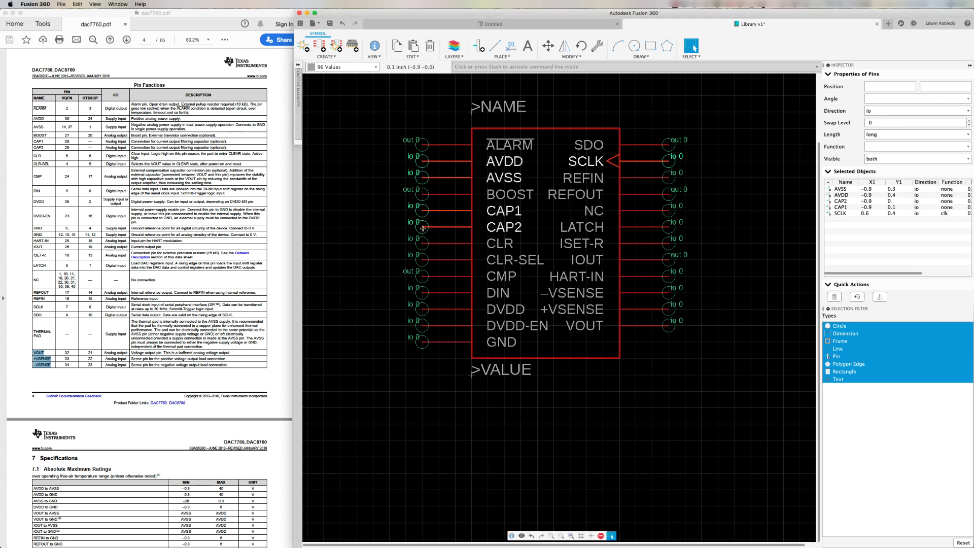
{"action": "left_click_drag", "start_coordinate": [536, 293], "coordinate": [670, 326]}
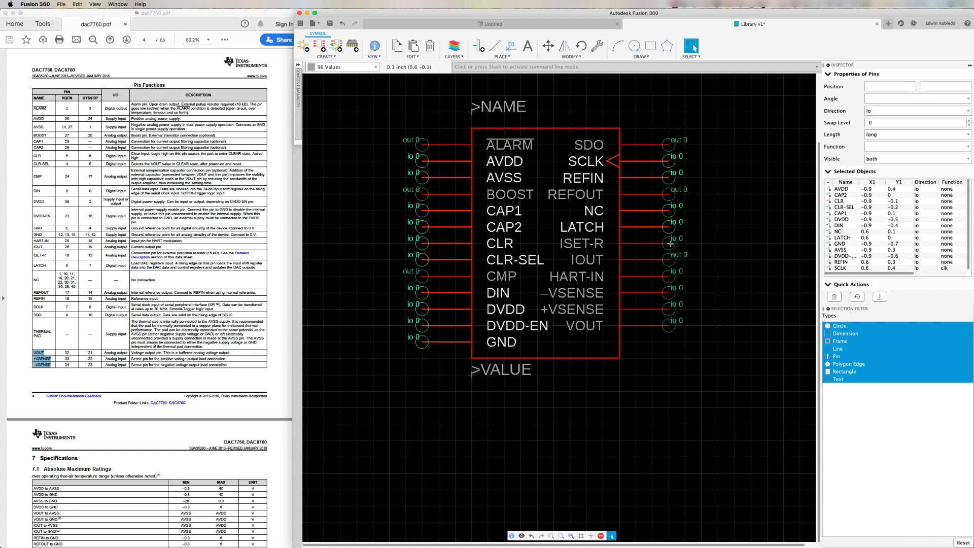
{"action": "left_click", "coordinate": [918, 111]}
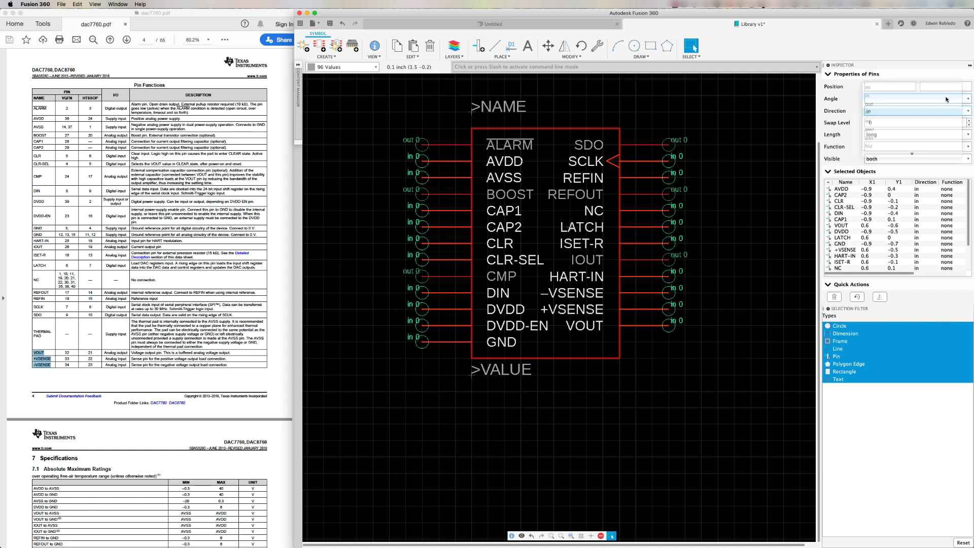
{"action": "left_click", "coordinate": [914, 94]}
{"action": "left_click", "coordinate": [731, 211]}
{"action": "left_click", "coordinate": [433, 29]}
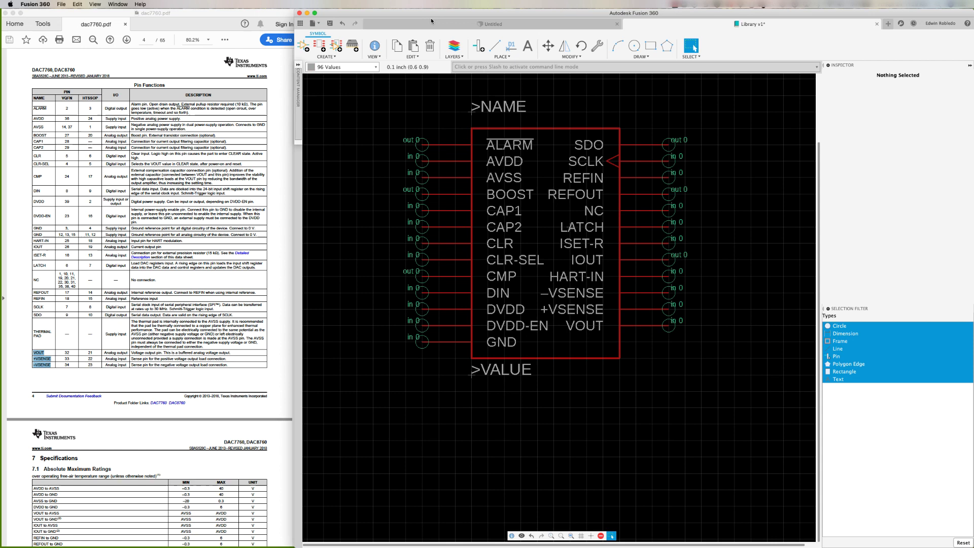
Create a new library device named DAC770A from the Content Manager, then collapse it.
{"action": "left_click", "coordinate": [299, 65]}
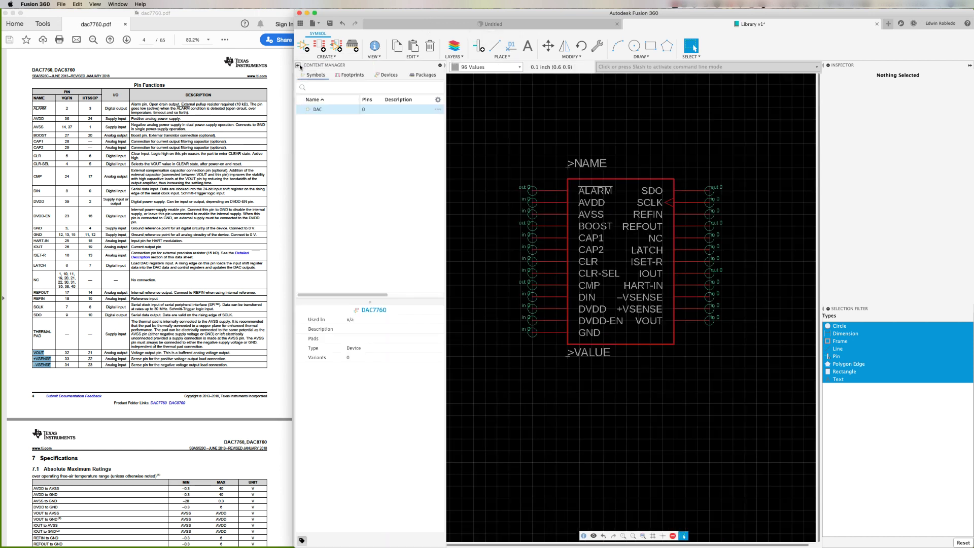
{"action": "left_click", "coordinate": [338, 48]}
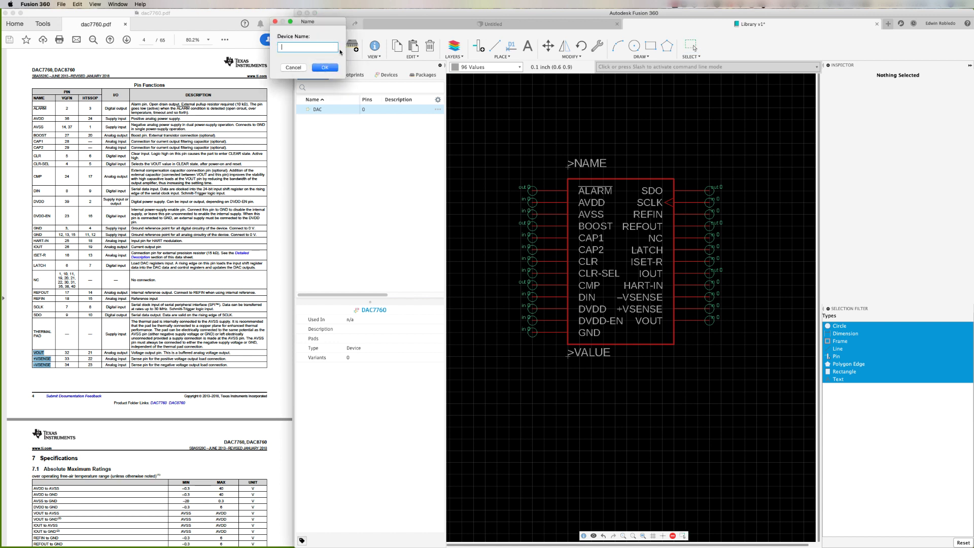
{"action": "type", "text": "DAC770A"}
{"action": "key", "text": "Return"}
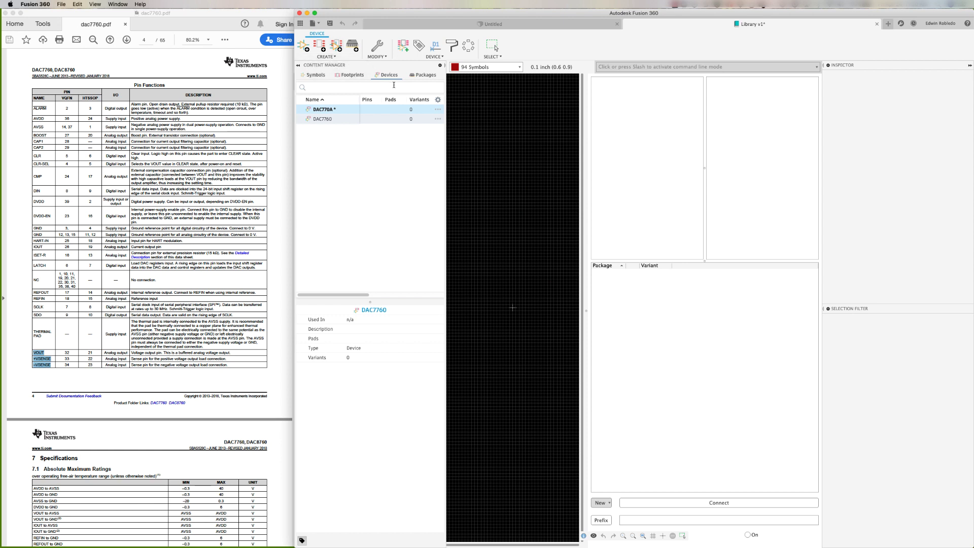
{"action": "left_click", "coordinate": [299, 65]}
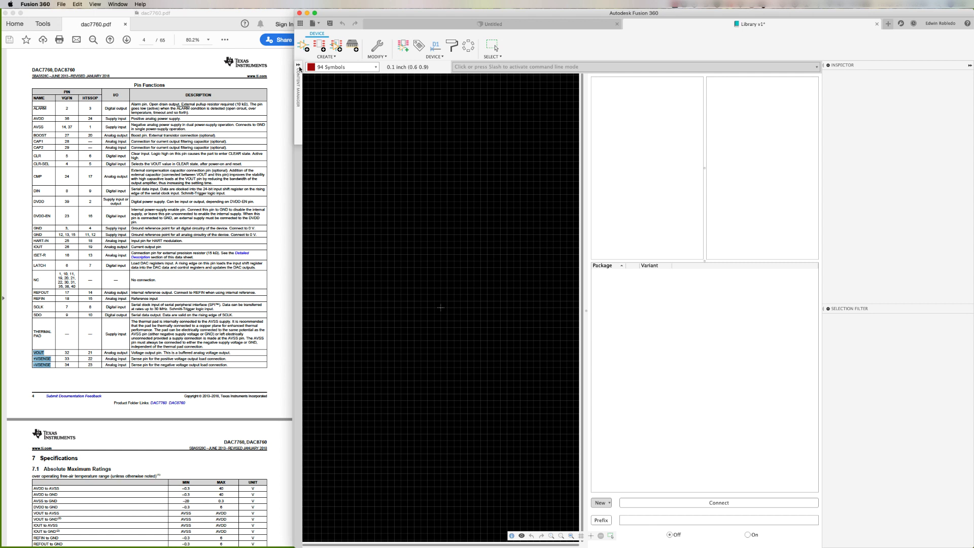
Add the DAC symbol to the device and place it at the canvas origin.
{"action": "left_click", "coordinate": [403, 47]}
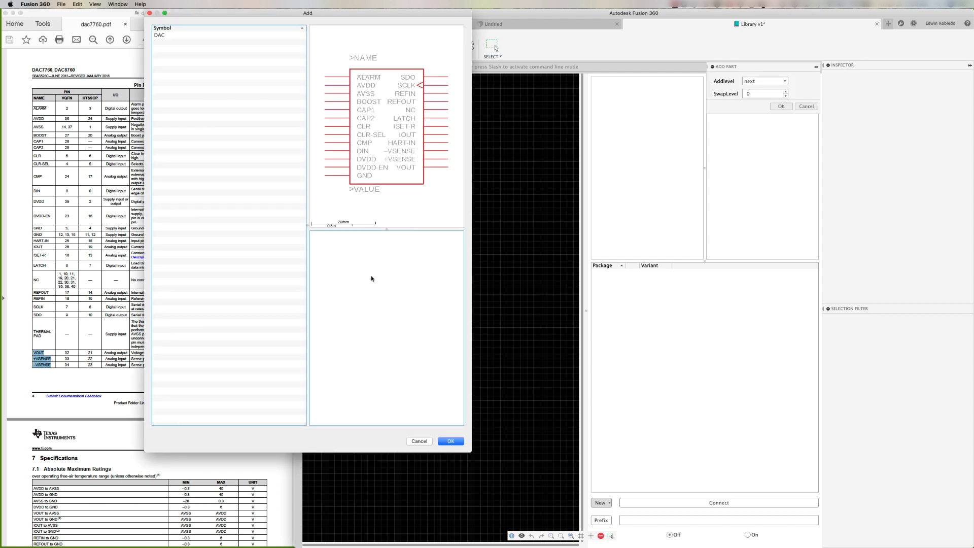
{"action": "left_click", "coordinate": [458, 442]}
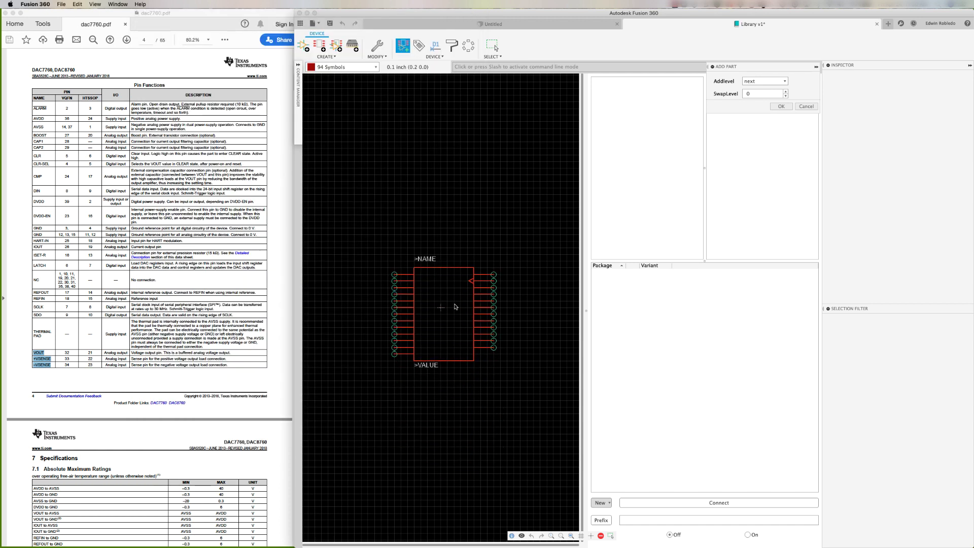
{"action": "left_click", "coordinate": [449, 302]}
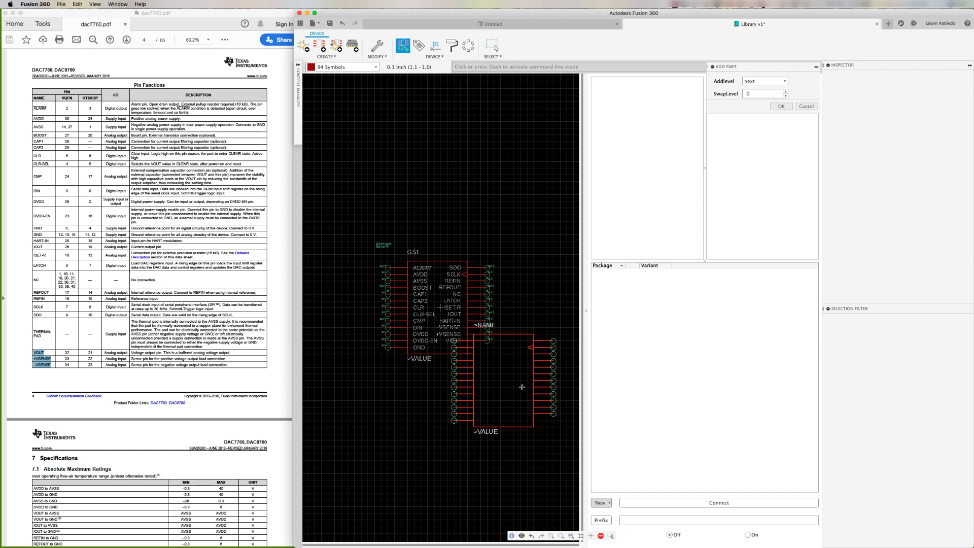
Add the local QFN50P600X600X100-41T460N package as a device variant and collapse the Inspector.
{"action": "left_click", "coordinate": [600, 503]}
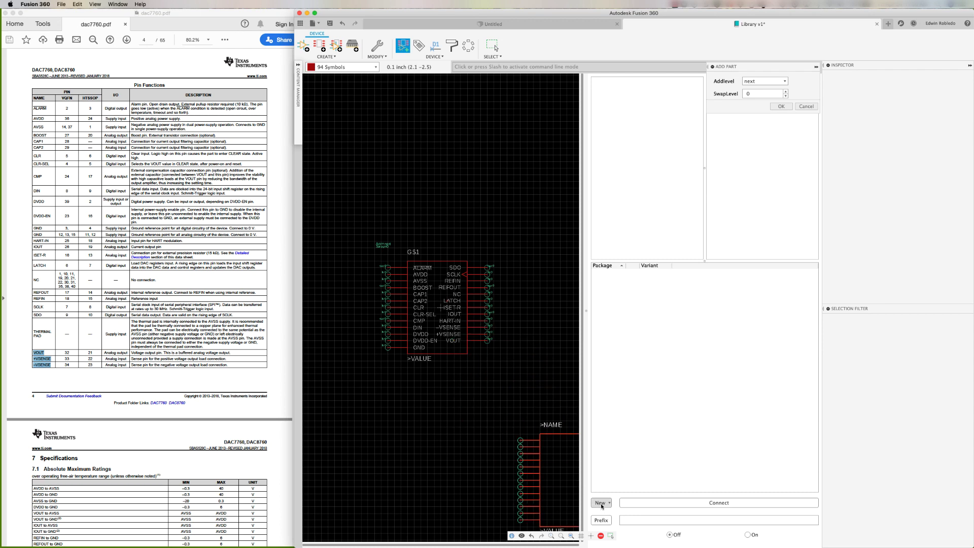
{"action": "left_click", "coordinate": [623, 514]}
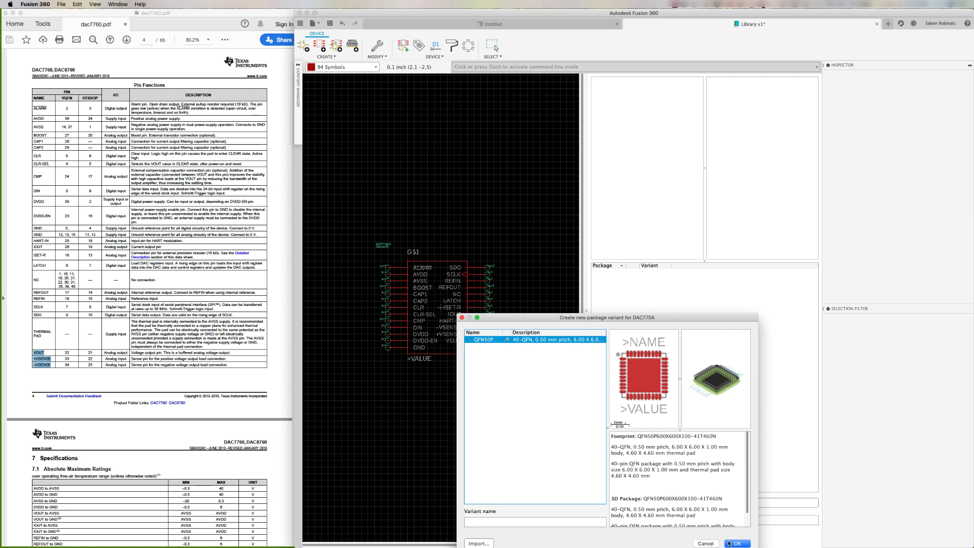
{"action": "left_click", "coordinate": [733, 544]}
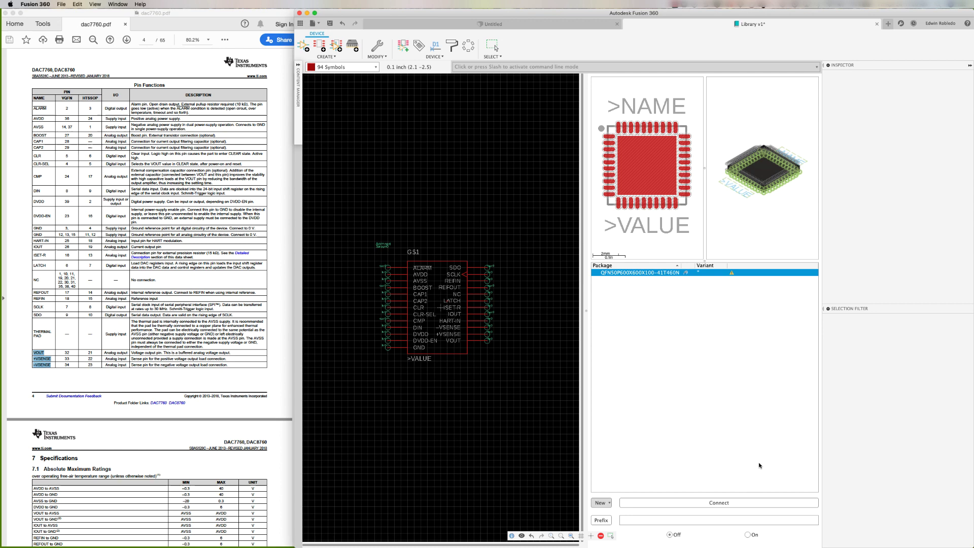
{"action": "left_click", "coordinate": [970, 67]}
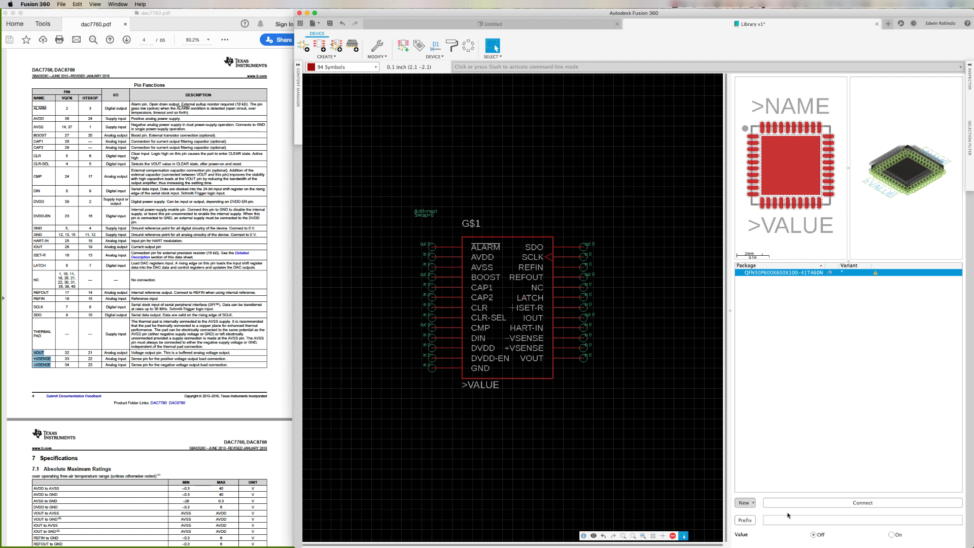
Open the Connect dialog for the QFN variant and move it up to reveal the canvas.
{"action": "left_click", "coordinate": [816, 505]}
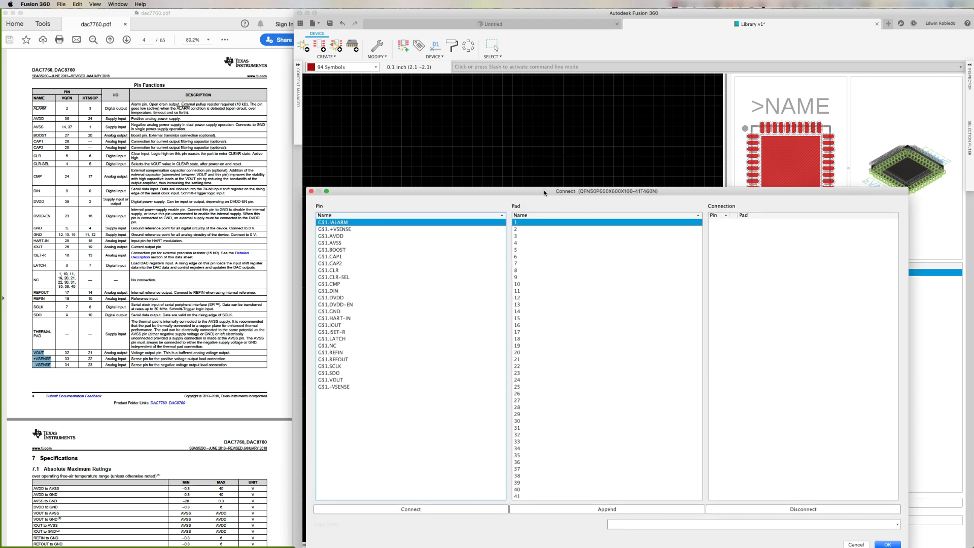
{"action": "left_click_drag", "start_coordinate": [545, 193], "coordinate": [519, 59]}
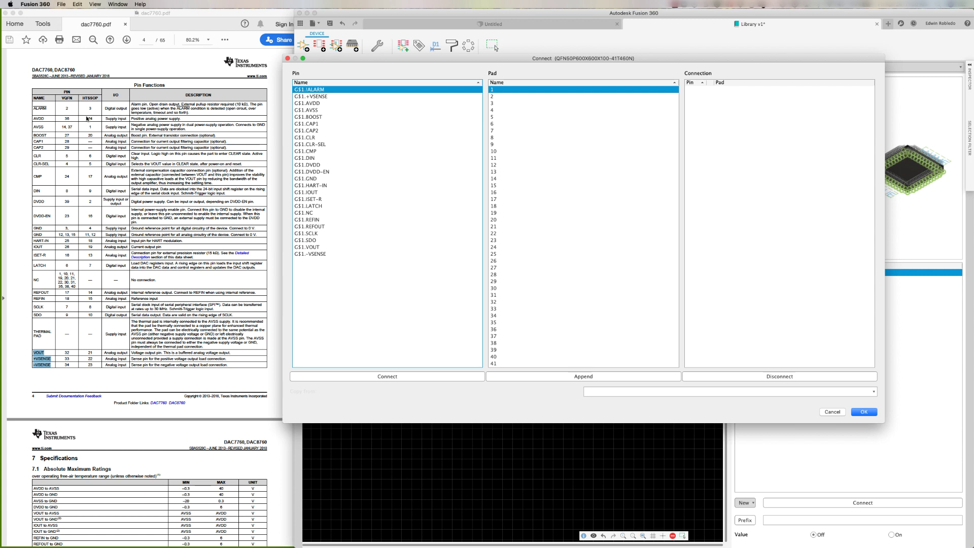
Connect ALARM to pad 2, AVDD to 36, AVSS to 37/14/41, and BOOST, CAP1, CAP2 to 27–29.
{"action": "left_click", "coordinate": [505, 96]}
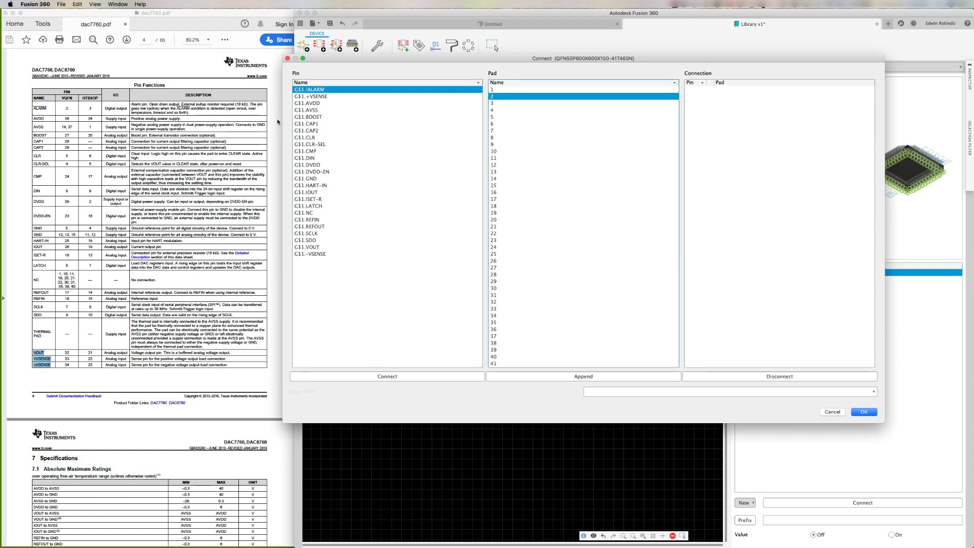
{"action": "left_click", "coordinate": [399, 378]}
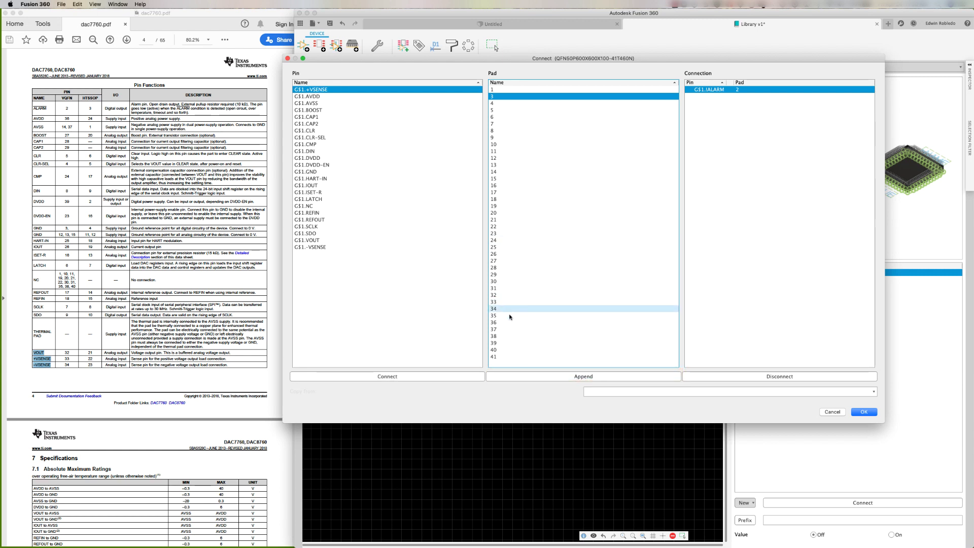
{"action": "left_click", "coordinate": [509, 336]}
{"action": "left_click", "coordinate": [470, 307]}
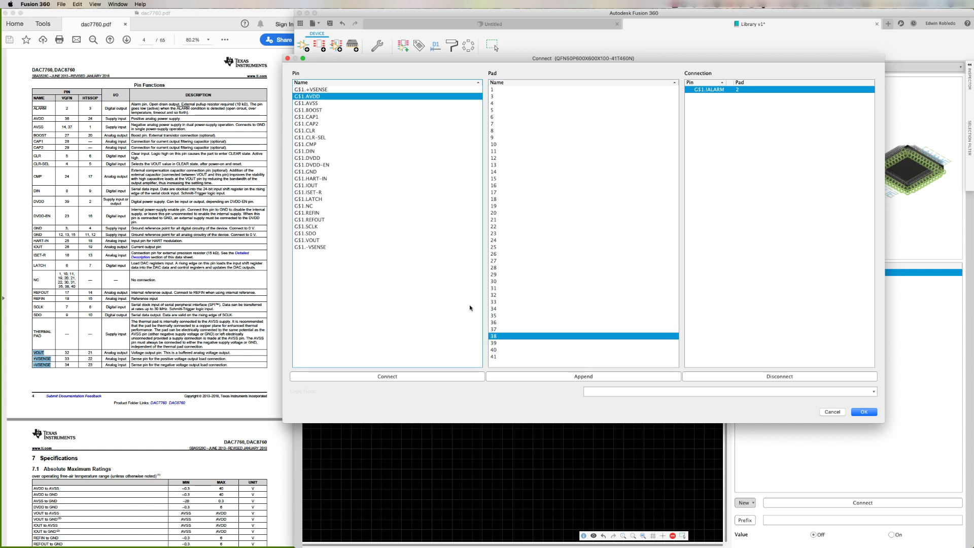
{"action": "left_click", "coordinate": [500, 323]}
{"action": "left_click", "coordinate": [409, 377]}
{"action": "left_click", "coordinate": [401, 376]}
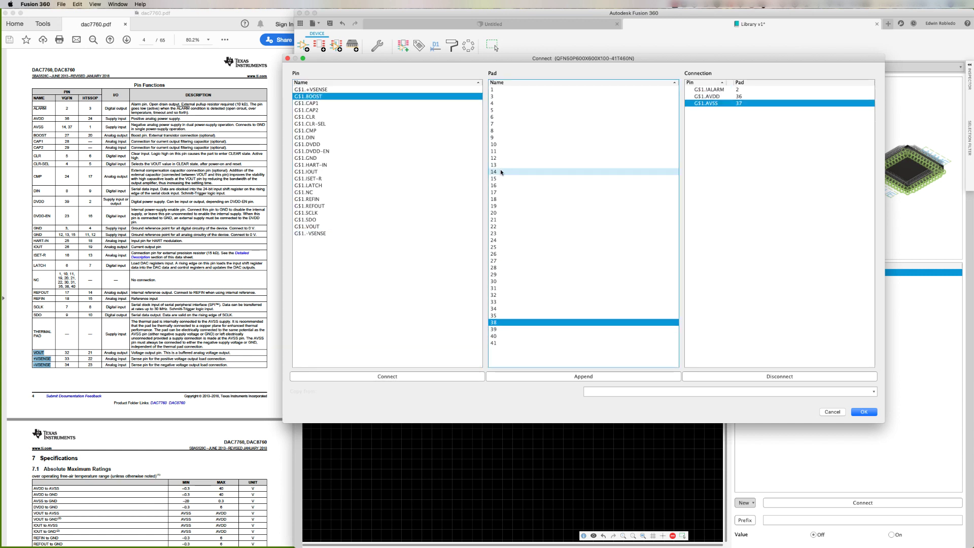
{"action": "left_click", "coordinate": [500, 172]}
{"action": "left_click", "coordinate": [517, 377]}
{"action": "left_click", "coordinate": [504, 336]}
{"action": "left_click", "coordinate": [513, 376]}
{"action": "left_click", "coordinate": [502, 254]}
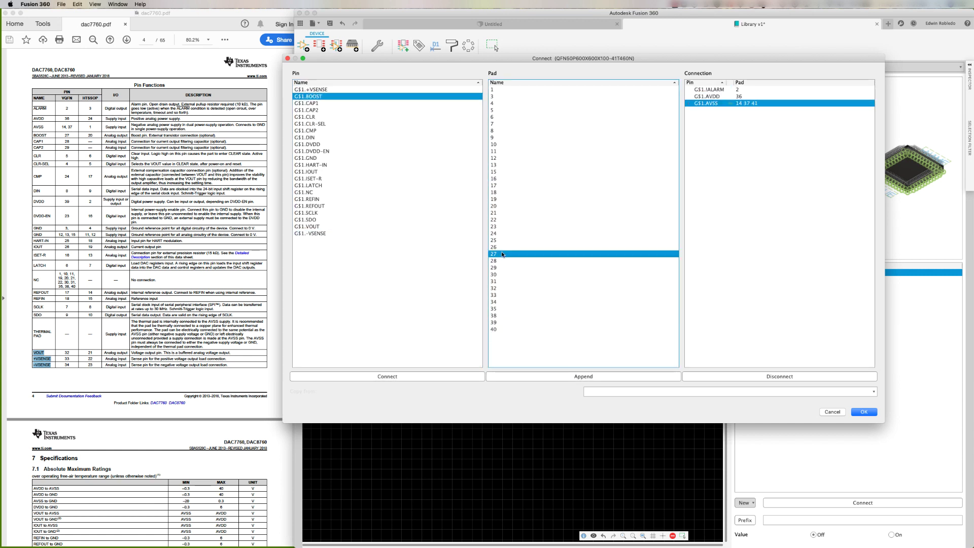
{"action": "left_click", "coordinate": [448, 380]}
{"action": "left_click", "coordinate": [449, 380]}
{"action": "left_click", "coordinate": [450, 380]}
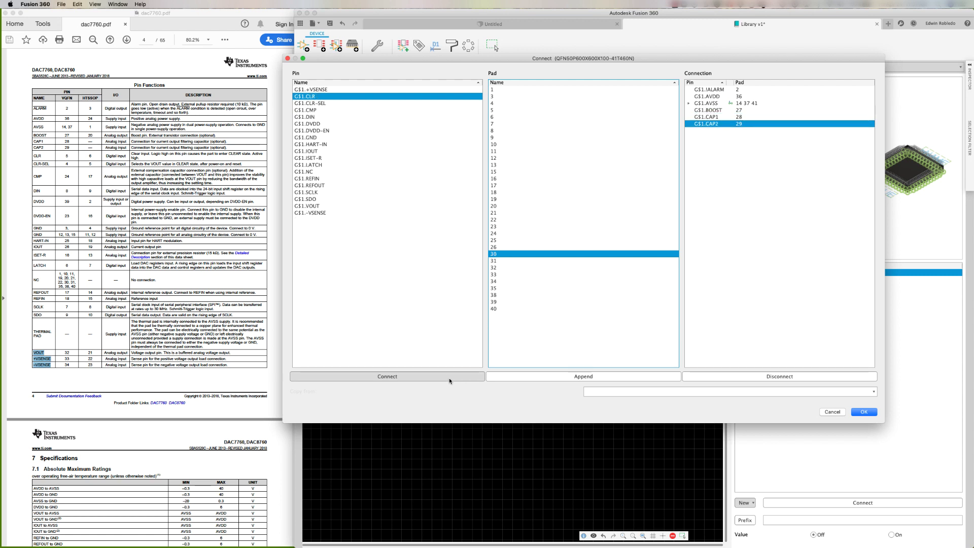
Connect the next run of symbol pins to their matching QFN pads by pad number.
{"action": "key", "text": "5"}
{"action": "left_click", "coordinate": [390, 378]}
{"action": "key", "text": "4"}
{"action": "left_click", "coordinate": [391, 378]}
{"action": "key", "text": "2"}
{"action": "key", "text": "4"}
{"action": "left_click", "coordinate": [434, 375]}
{"action": "key", "text": "8"}
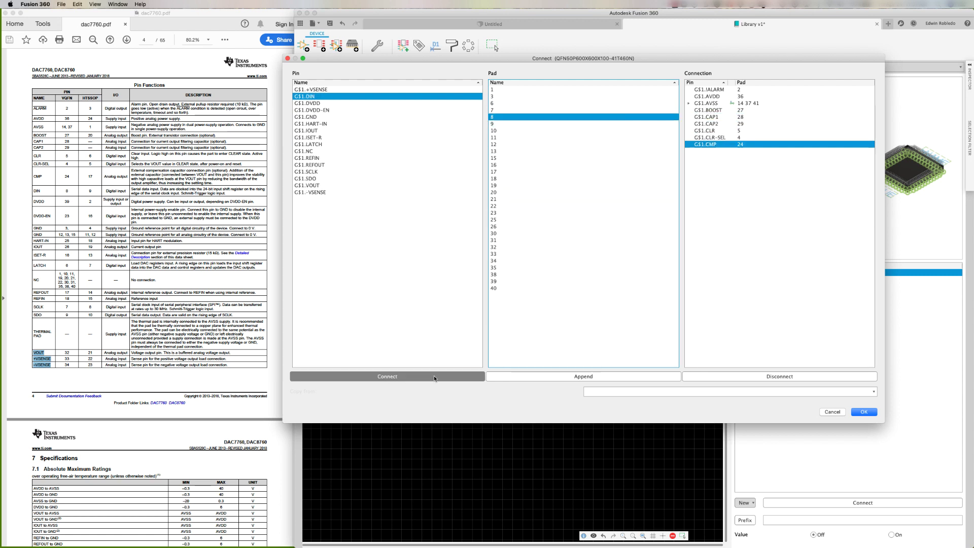
{"action": "left_click", "coordinate": [434, 376]}
{"action": "key", "text": "3"}
{"action": "key", "text": "9"}
{"action": "left_click", "coordinate": [413, 377]}
{"action": "key", "text": "2"}
{"action": "key", "text": "3"}
{"action": "left_click", "coordinate": [413, 376]}
{"action": "left_click", "coordinate": [584, 377]}
{"action": "key", "text": "1"}
{"action": "key", "text": "6"}
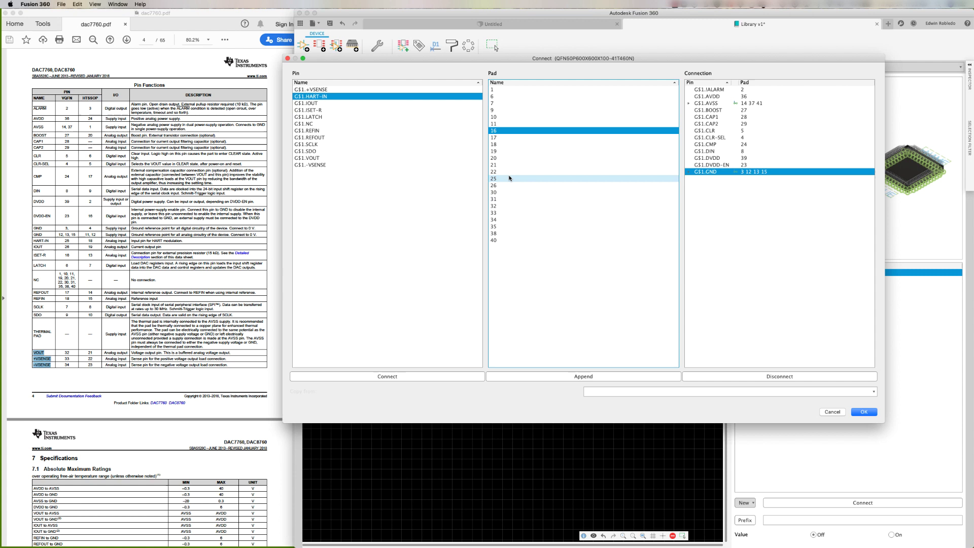
{"action": "left_click", "coordinate": [510, 177]}
{"action": "left_click", "coordinate": [401, 377]}
{"action": "left_click", "coordinate": [405, 377]}
{"action": "key", "text": "1"}
{"action": "key", "text": "6"}
{"action": "left_click", "coordinate": [405, 378]}
{"action": "key", "text": "6"}
{"action": "left_click", "coordinate": [431, 379]}
{"action": "left_click", "coordinate": [431, 379]}
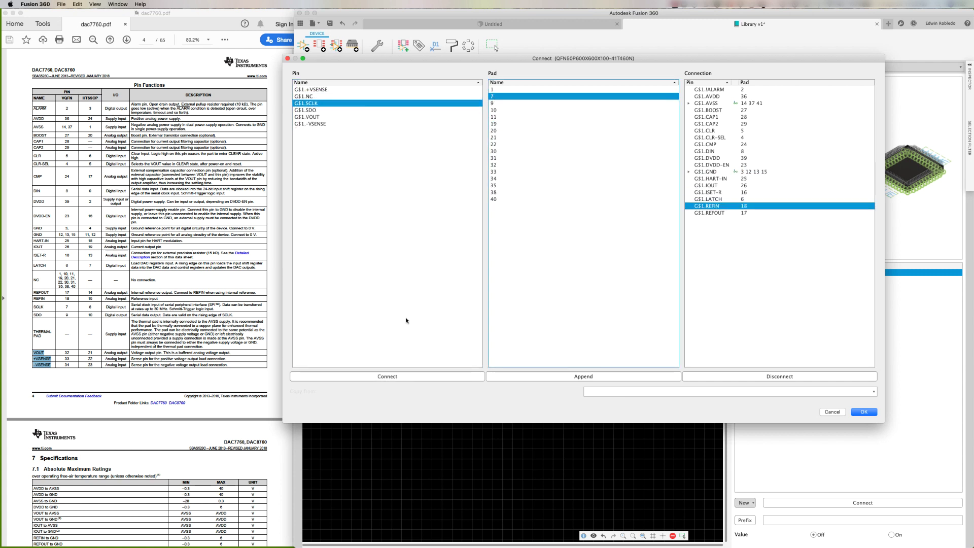
{"action": "key", "text": "9"}
{"action": "left_click", "coordinate": [415, 379]}
{"action": "key", "text": "3"}
{"action": "key", "text": "2"}
{"action": "left_click", "coordinate": [424, 380]}
{"action": "left_click", "coordinate": [398, 375]}
Connect the VSENSE pins, SCLK to pad 7, and NC to all remaining pads.
{"action": "left_click", "coordinate": [389, 378]}
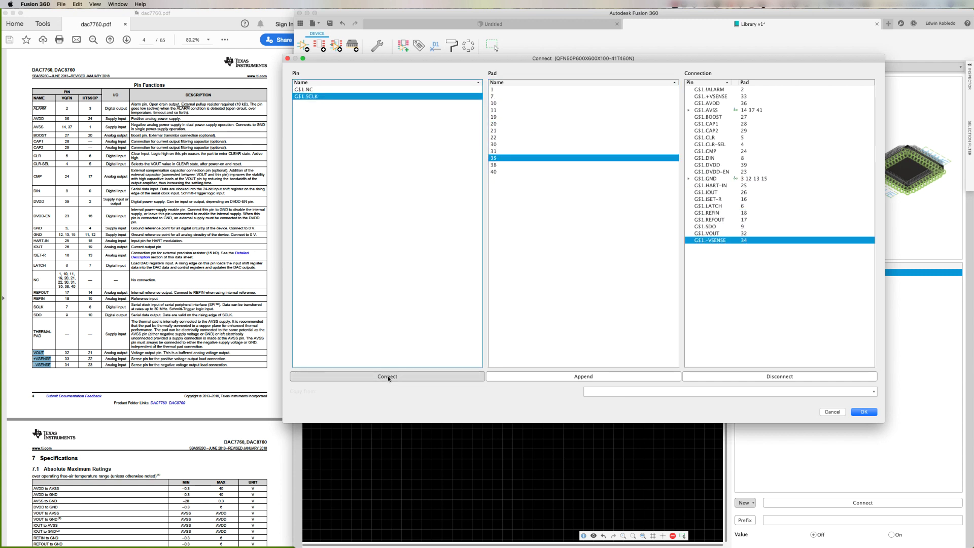
{"action": "key", "text": "7"}
{"action": "left_click", "coordinate": [388, 378]}
{"action": "key", "text": "ctrl+a"}
{"action": "left_click", "coordinate": [388, 378]}
Confirm the pin-to-pad connections, rename gate G$1 to 1, and start setting prefix U.
{"action": "key", "text": "Return"}
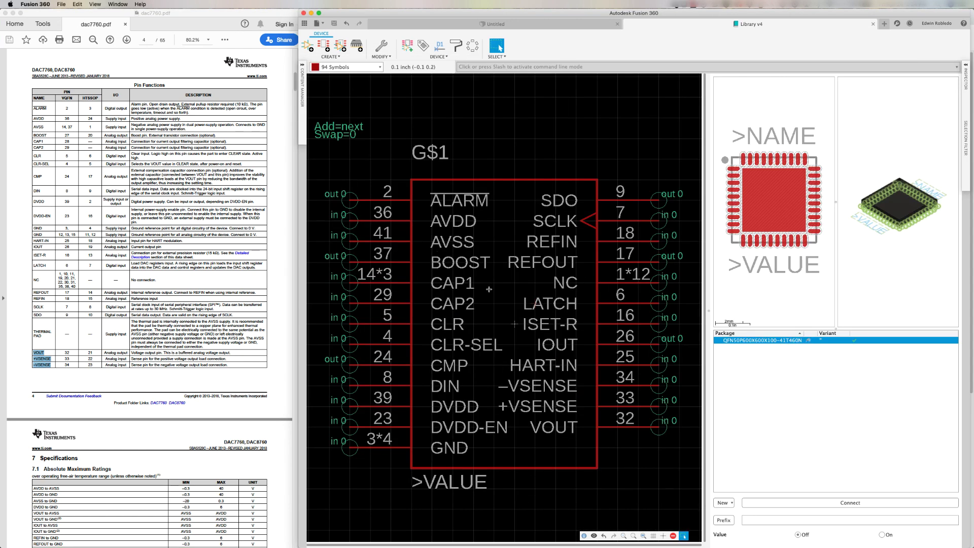
{"action": "right_click", "coordinate": [535, 304]}
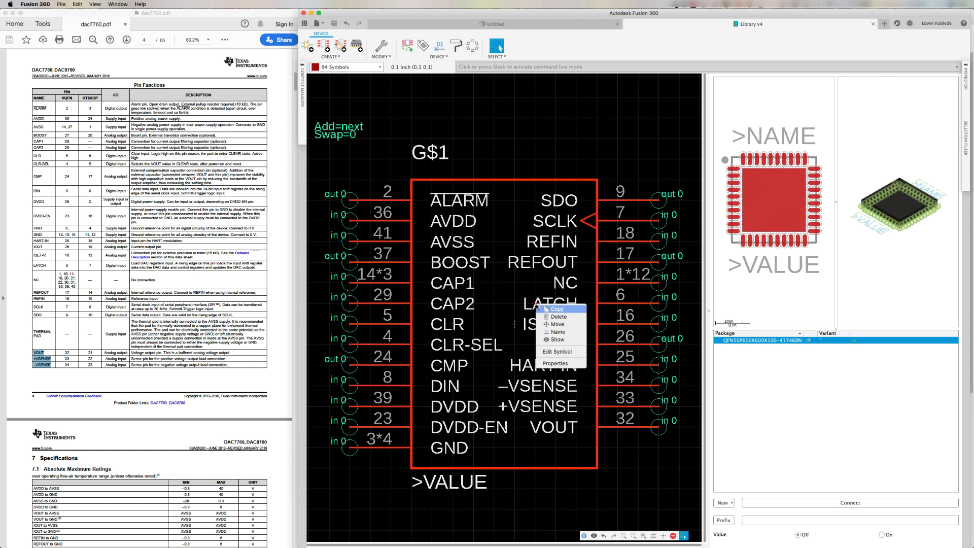
{"action": "left_click", "coordinate": [545, 331]}
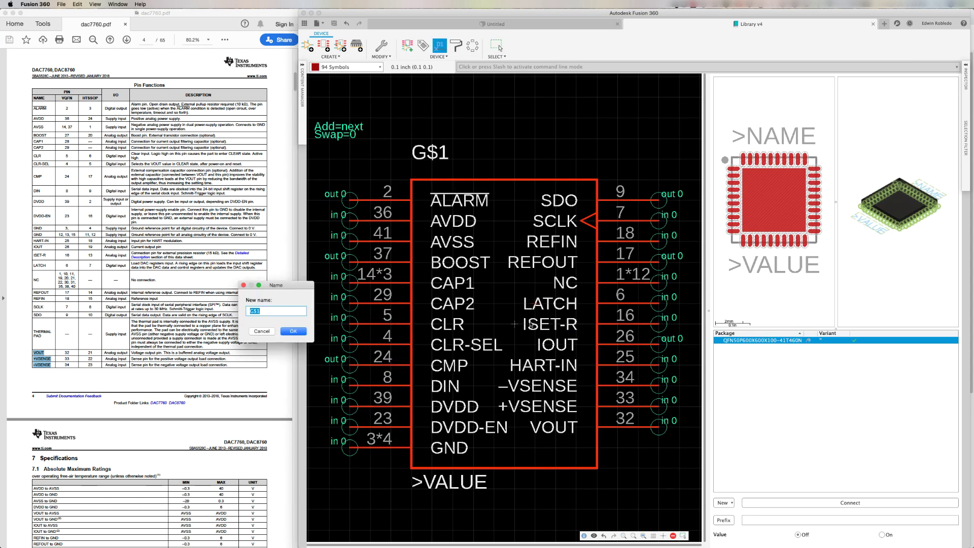
{"action": "type", "text": "1"}
{"action": "left_click", "coordinate": [288, 331]}
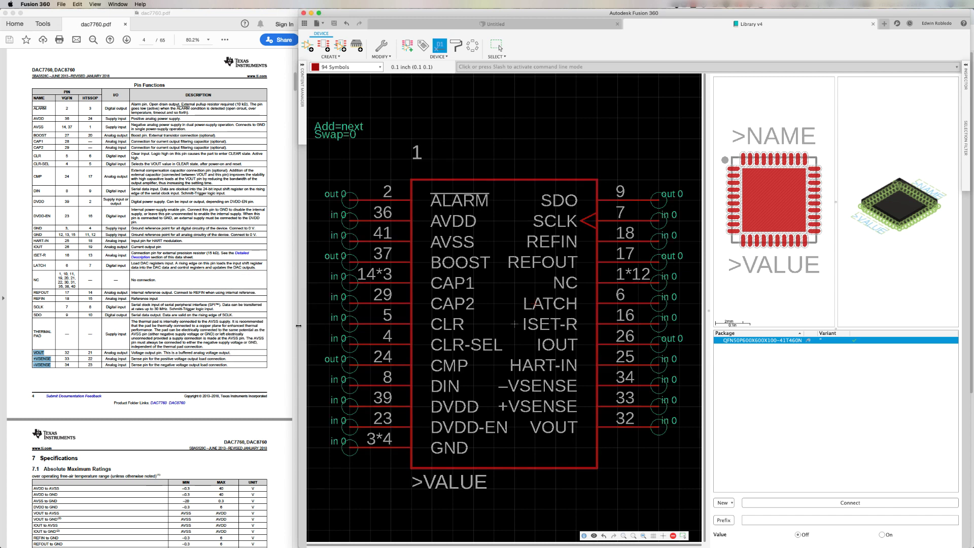
{"action": "left_click", "coordinate": [722, 519]}
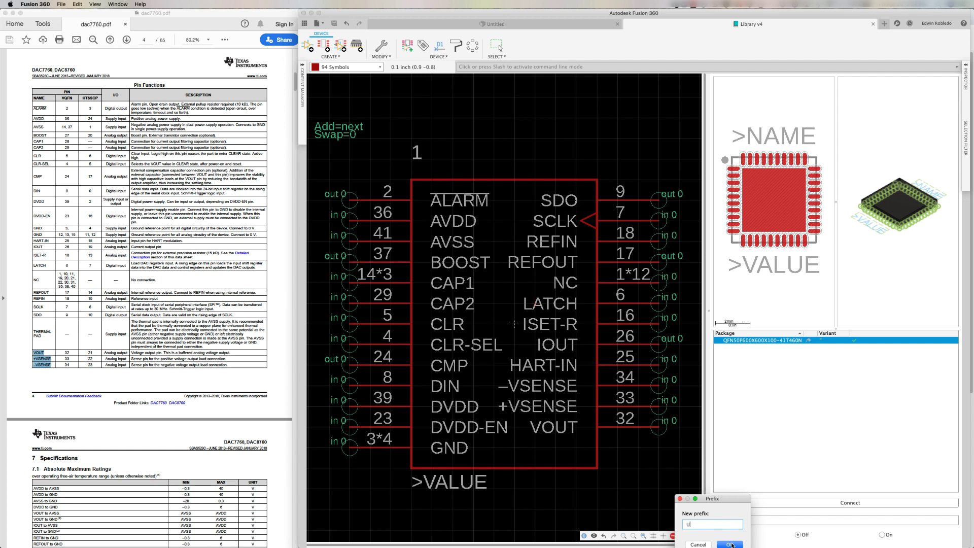
Apply prefix U and save the library as a new version described 'Completed DAC'.
{"action": "left_click", "coordinate": [731, 544]}
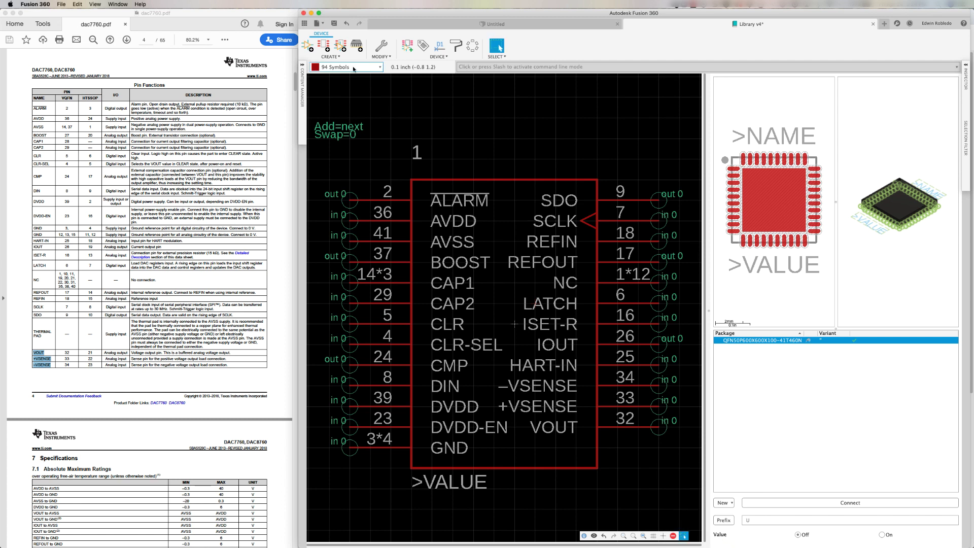
{"action": "left_click", "coordinate": [333, 24]}
{"action": "triple_click", "coordinate": [645, 259]}
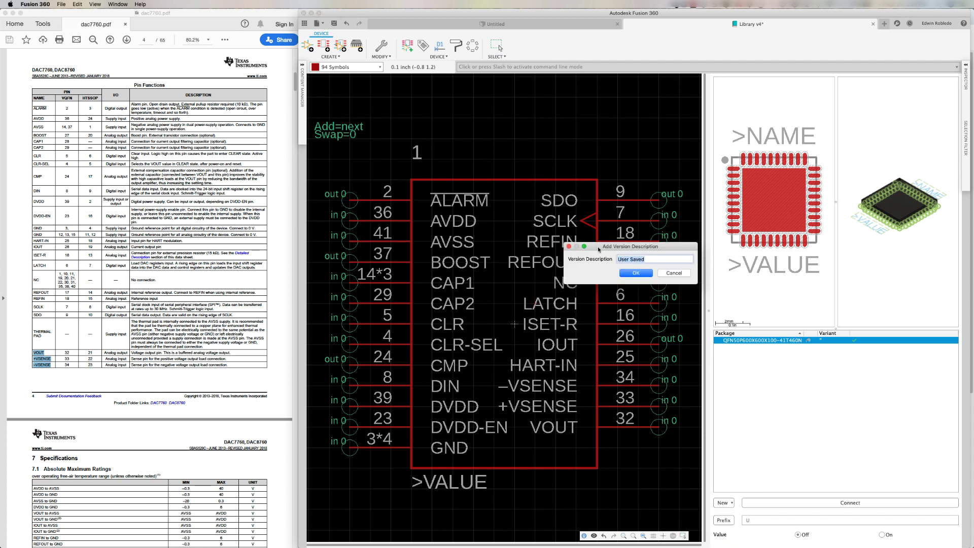
{"action": "type", "text": "Complede"}
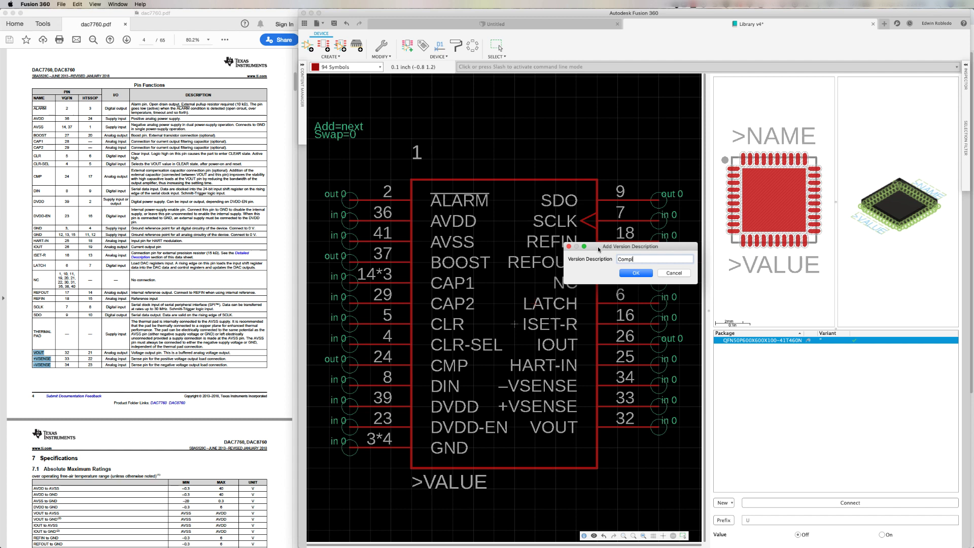
{"action": "key", "text": "BackSpace"}
{"action": "key", "text": "BackSpace"}
{"action": "type", "text": "ted DAC"}
{"action": "key", "text": "Return"}
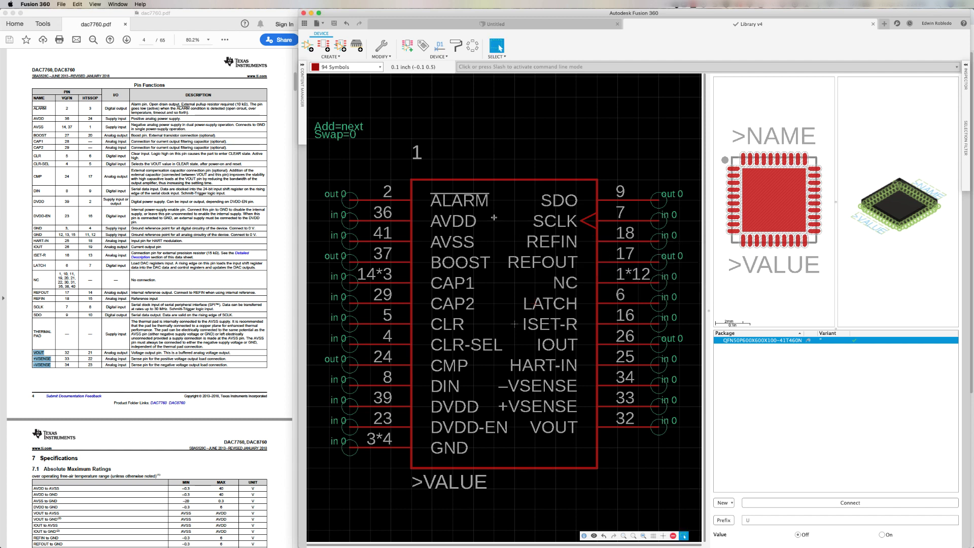
Start a new electronics design and add the DAC770A device from the saved library.
{"action": "left_click", "coordinate": [318, 23]}
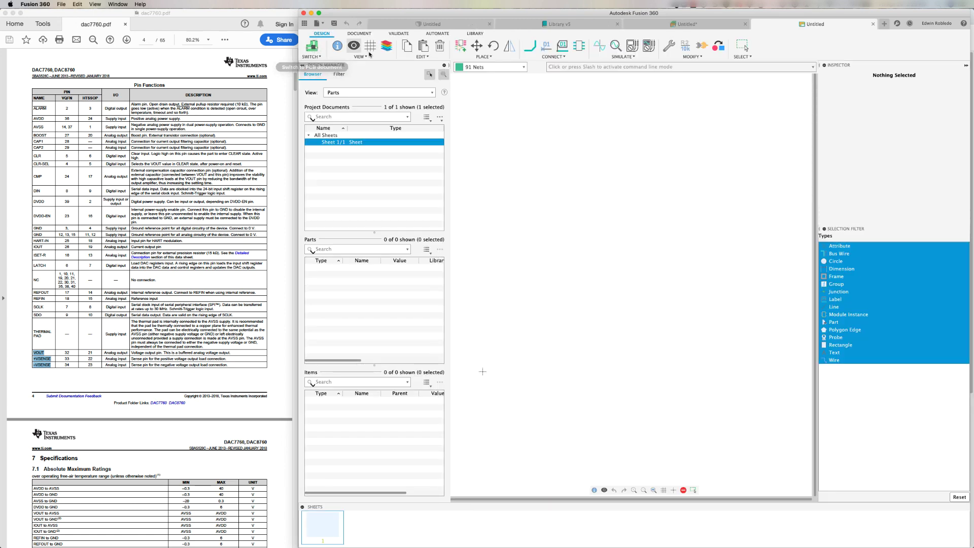
{"action": "left_click", "coordinate": [464, 49]}
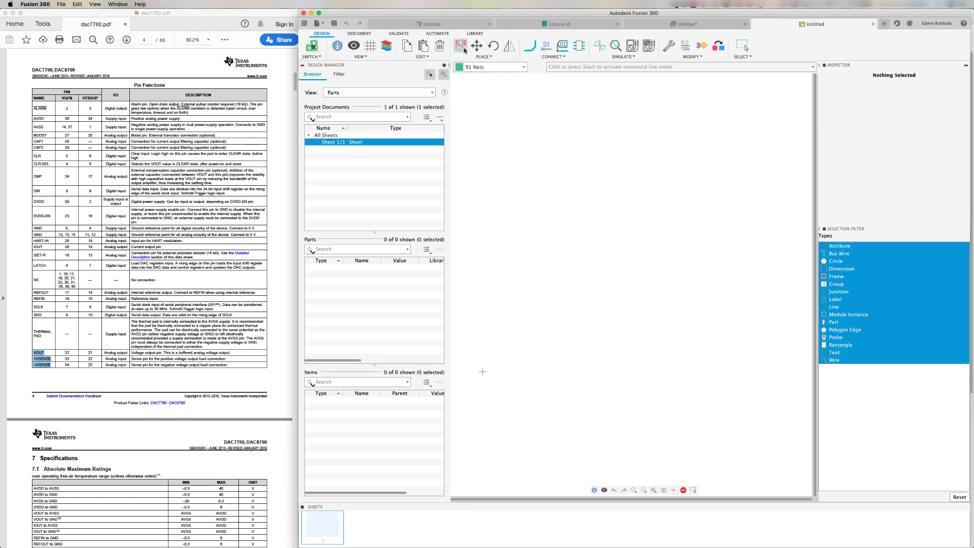
{"action": "scroll", "coordinate": [299, 223], "scroll_direction": "down", "scroll_amount": 10}
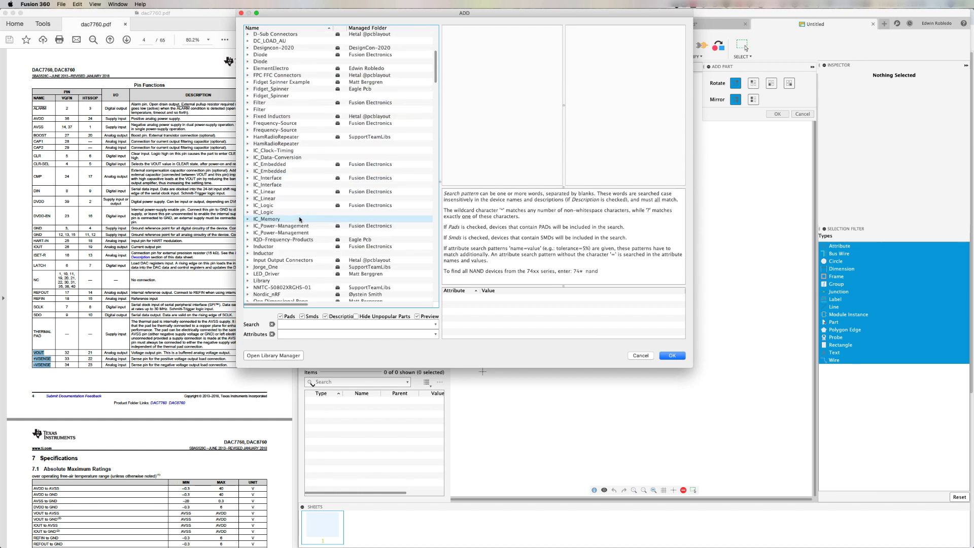
{"action": "double_click", "coordinate": [262, 281]}
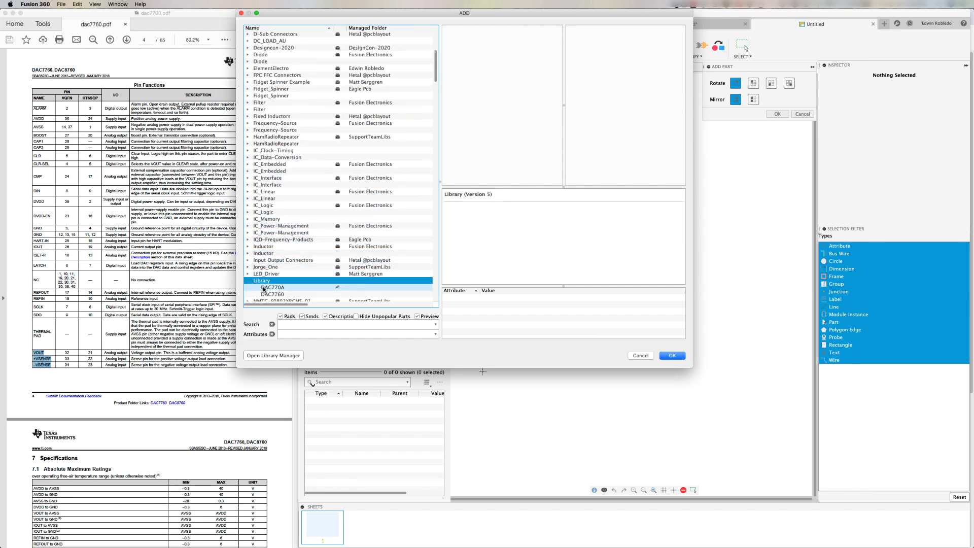
{"action": "left_click", "coordinate": [263, 289]}
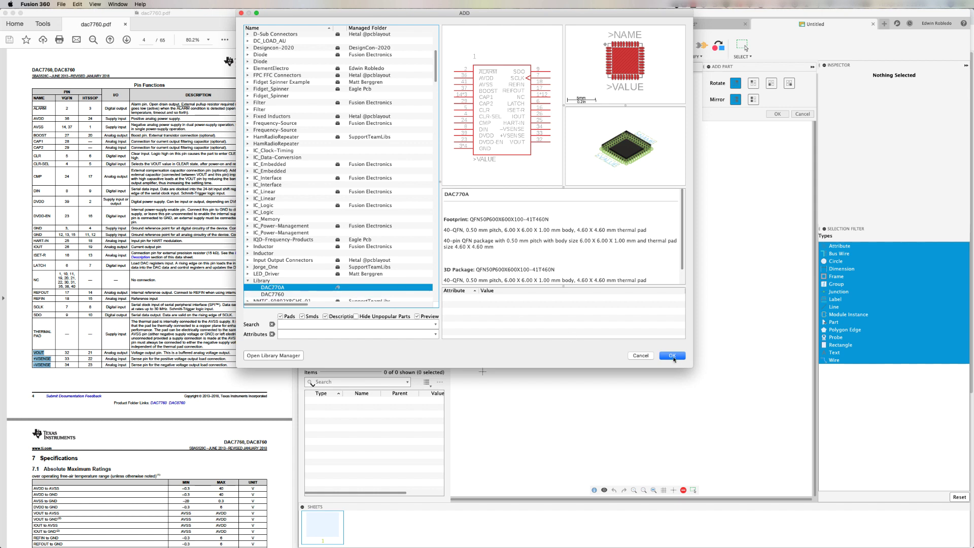
{"action": "left_click", "coordinate": [672, 357]}
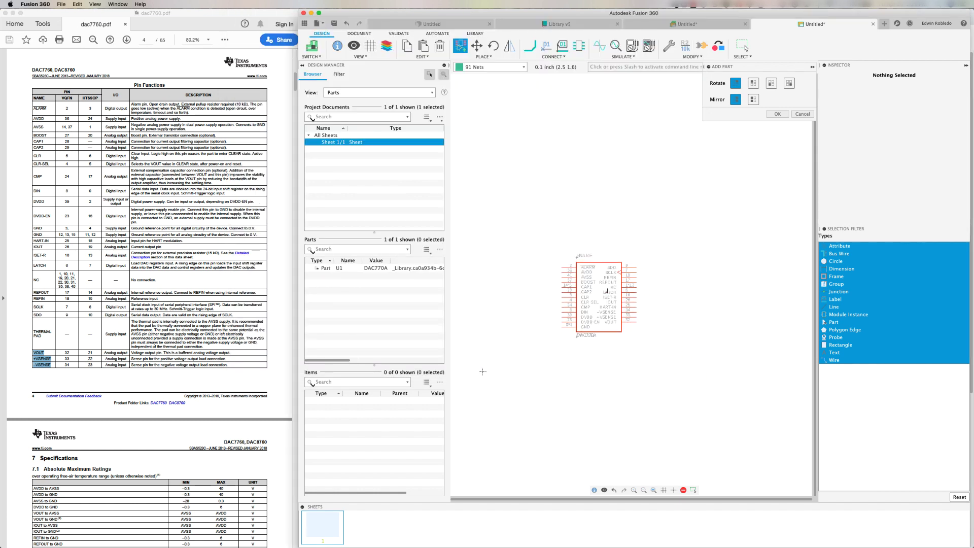
Place DAC770A as U1, move its footprint onto a shrunken board, and view it in 3D.
{"action": "left_click", "coordinate": [608, 291]}
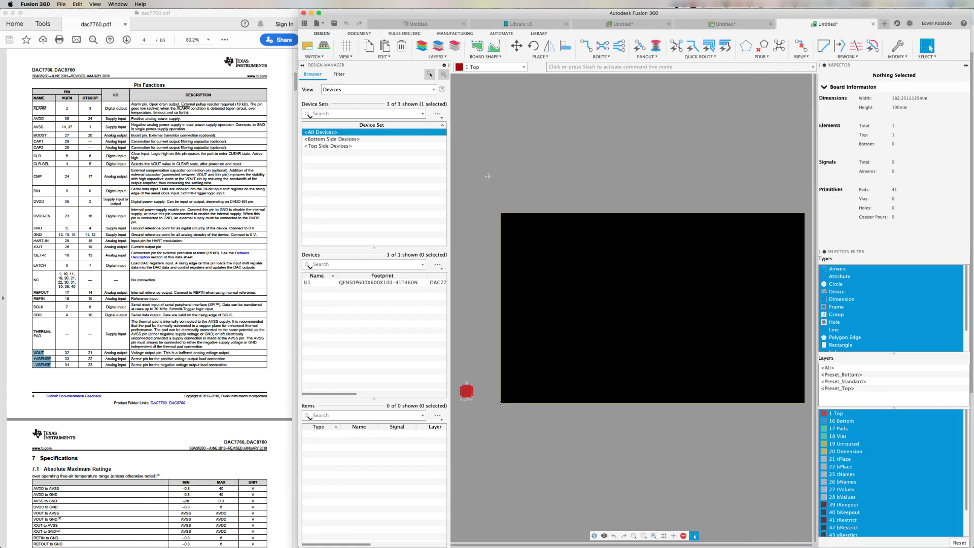
{"action": "left_click_drag", "start_coordinate": [466, 391], "coordinate": [519, 385]}
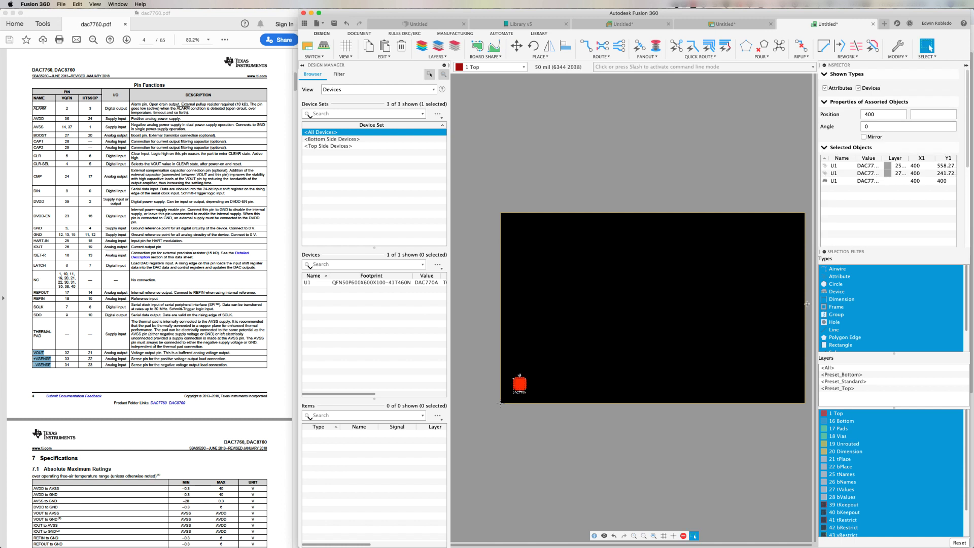
{"action": "left_click_drag", "start_coordinate": [794, 298], "coordinate": [514, 363]}
{"action": "left_click", "coordinate": [514, 363]}
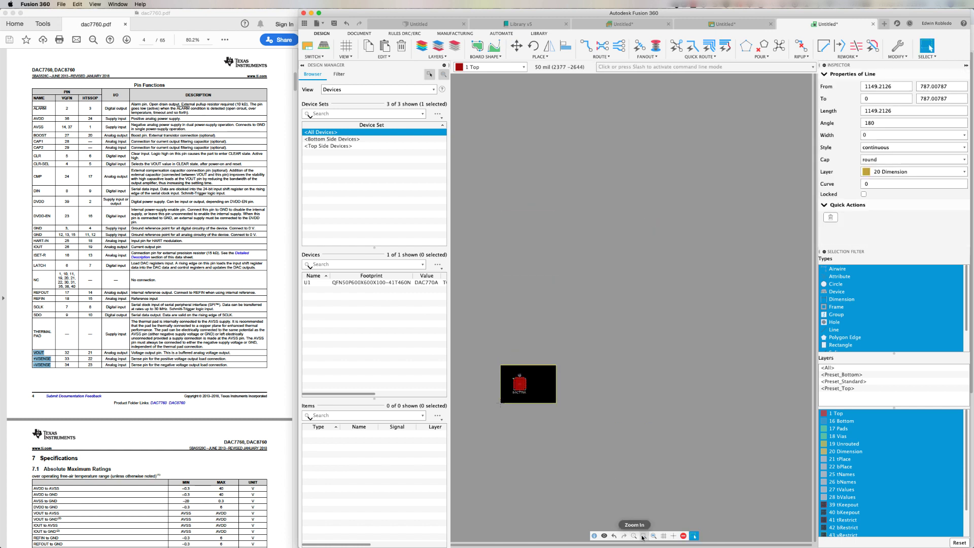
{"action": "left_click", "coordinate": [653, 536]}
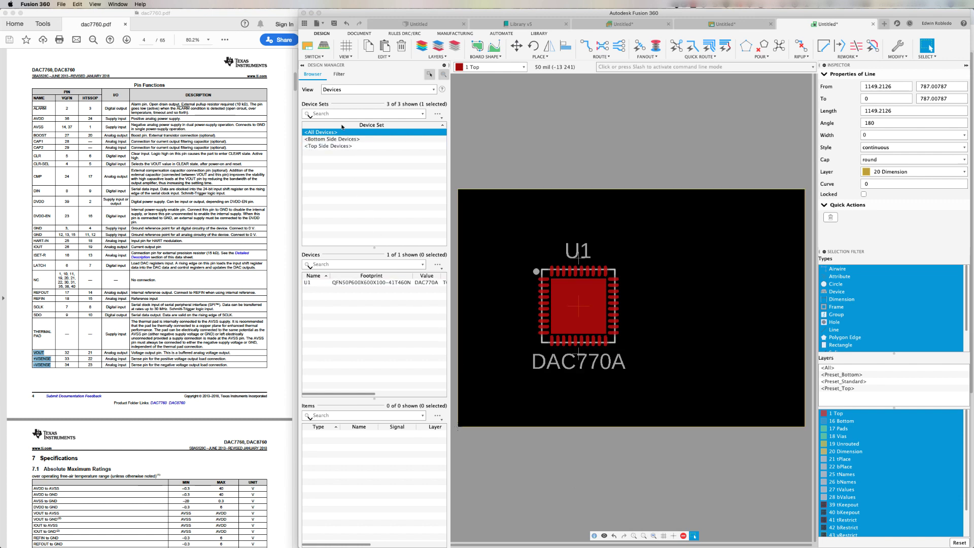
{"action": "left_click", "coordinate": [324, 49]}
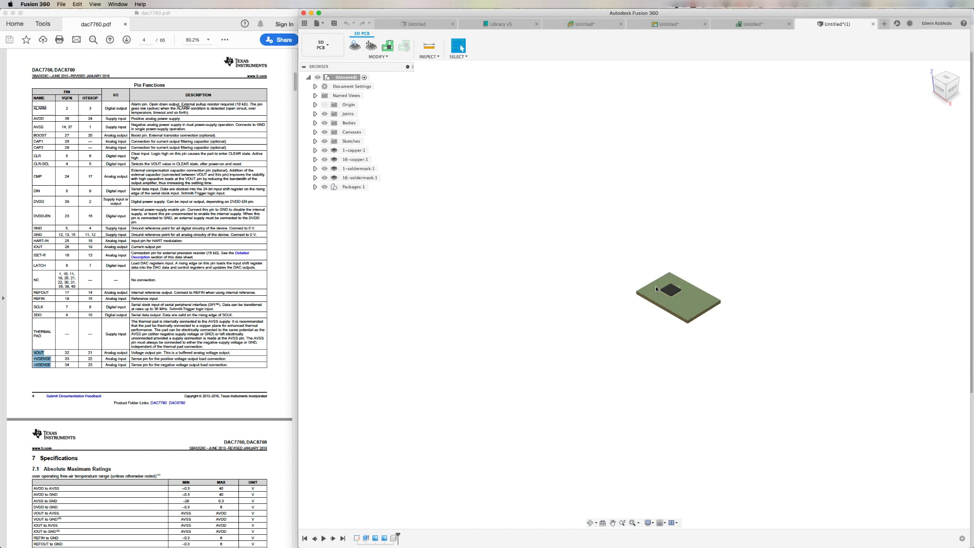
{"action": "scroll", "coordinate": [663, 291], "scroll_direction": "up", "scroll_amount": 2}
{"action": "scroll", "coordinate": [663, 292], "scroll_direction": "up", "scroll_amount": 5}
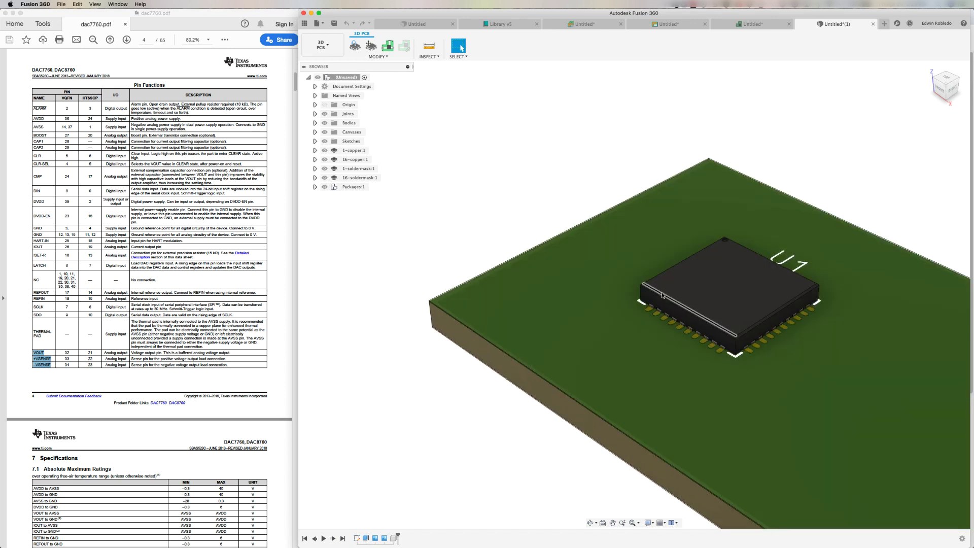
{"action": "middle_click_drag", "start_coordinate": [662, 295], "coordinate": [738, 334], "text": "shift"}
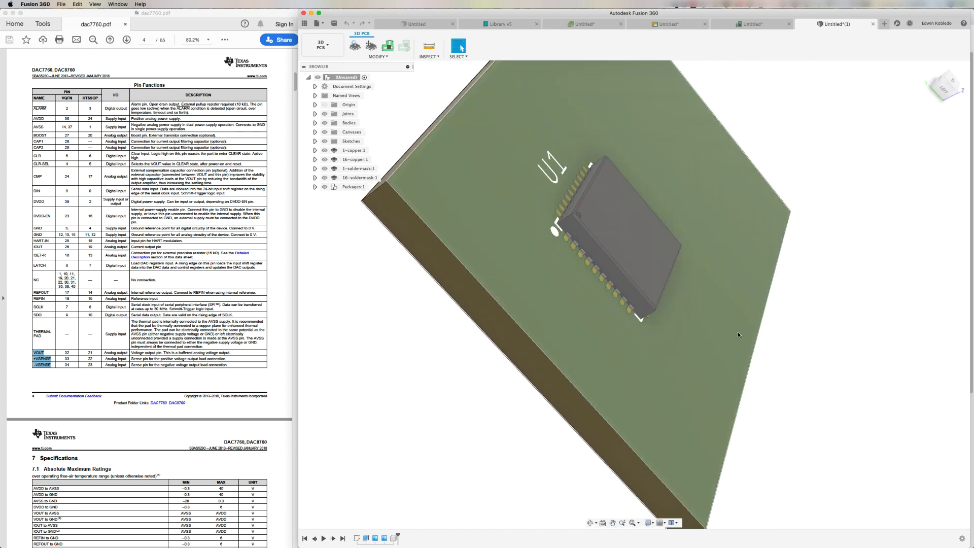